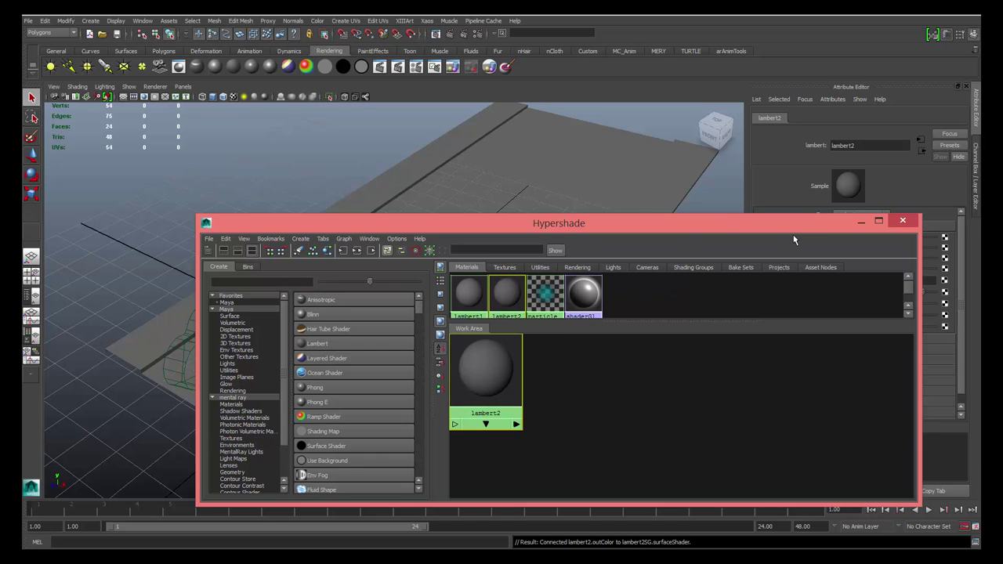
Connect a File texture to the Color attribute of the lambert2 material and start choosing its image file
left_click_drag(734, 218, 747, 254)
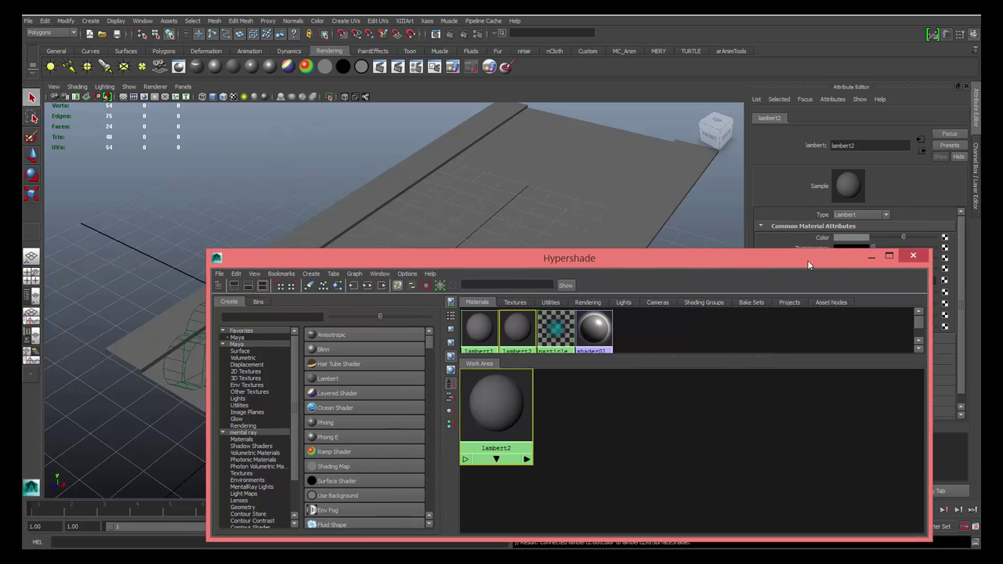
left_click(946, 237)
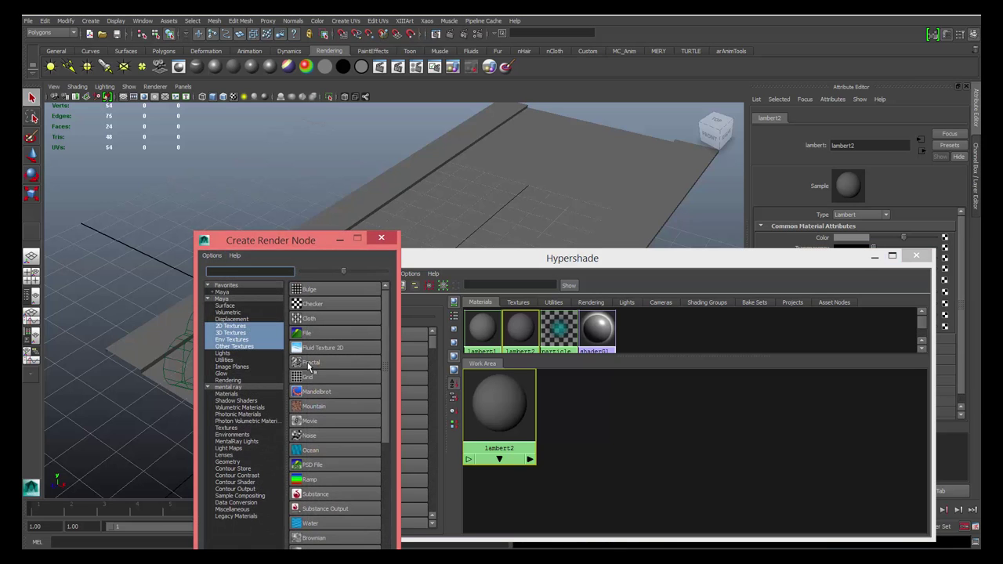
left_click(307, 333)
left_click_drag(817, 259, 632, 265)
left_click(950, 267)
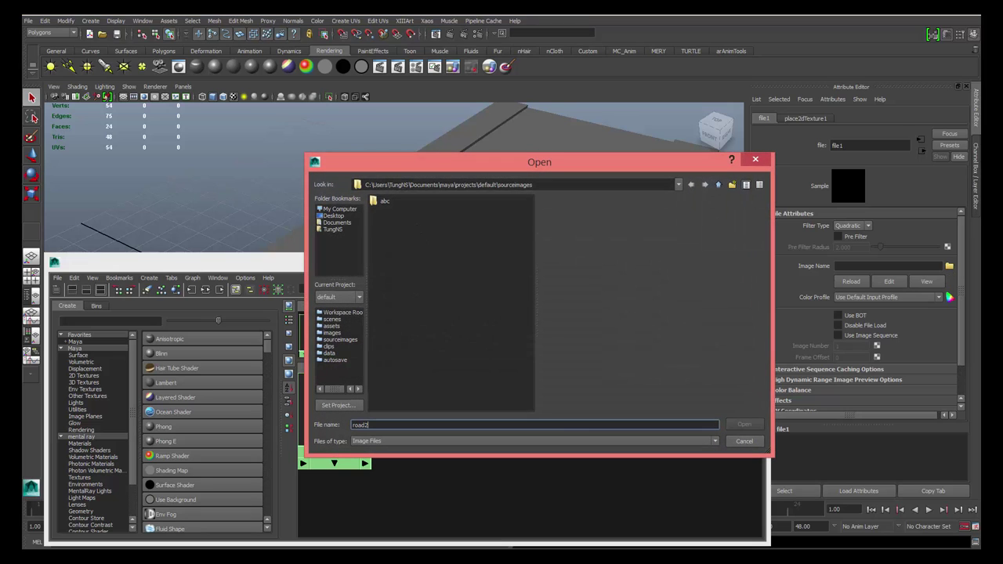
Load RoadPavement_colour_2k_Darken.tga from the Teach Arena course folder on drive D as the file texture's image
left_click(679, 185)
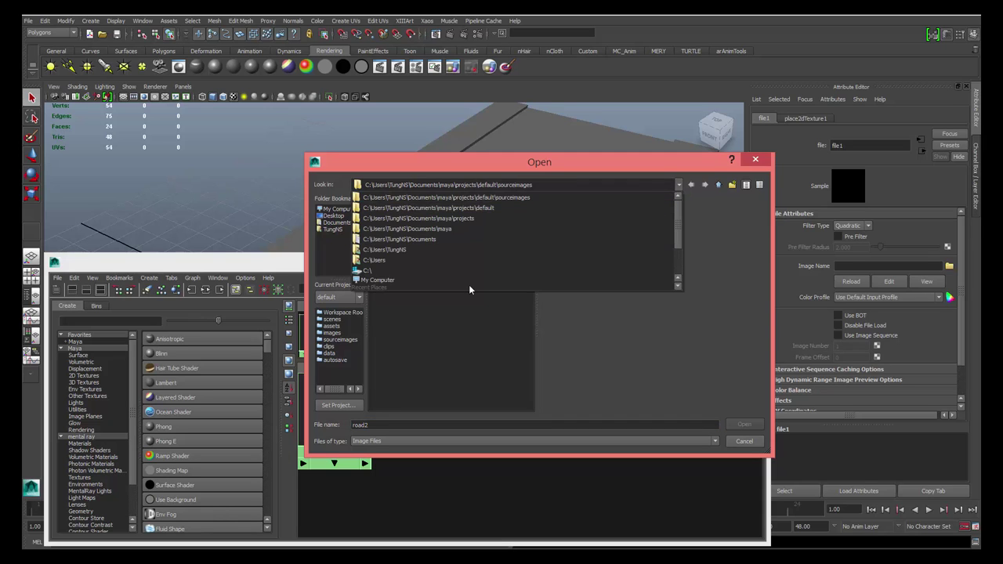
scroll(465, 260, "down", 2)
left_click(471, 276)
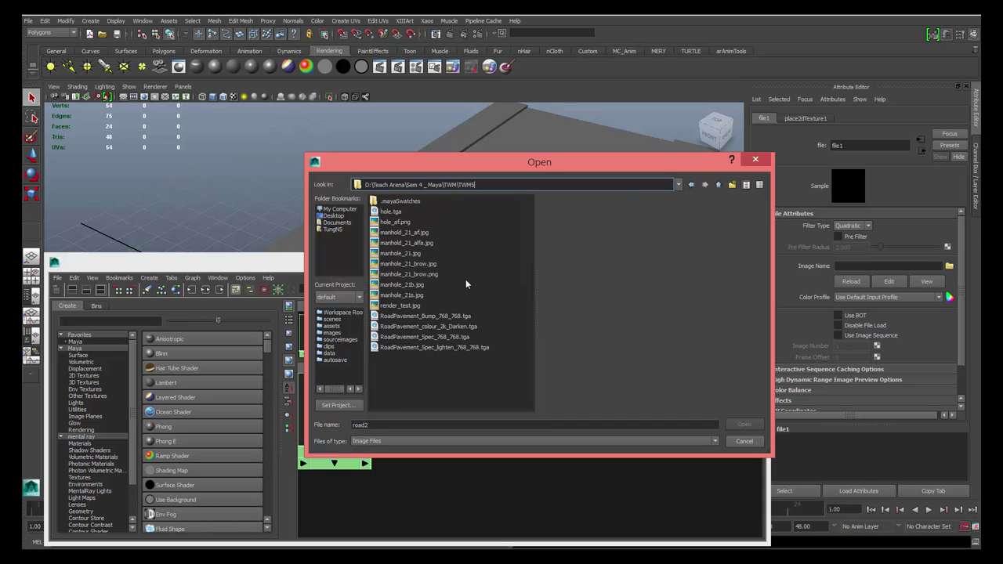
left_click(486, 275)
left_click(432, 347)
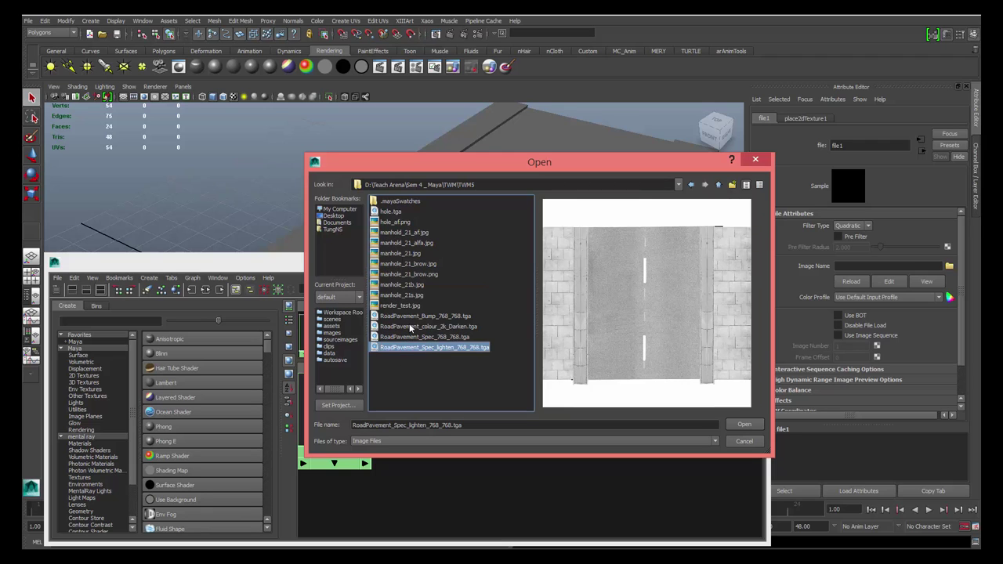
left_click(410, 327)
double_click(410, 327)
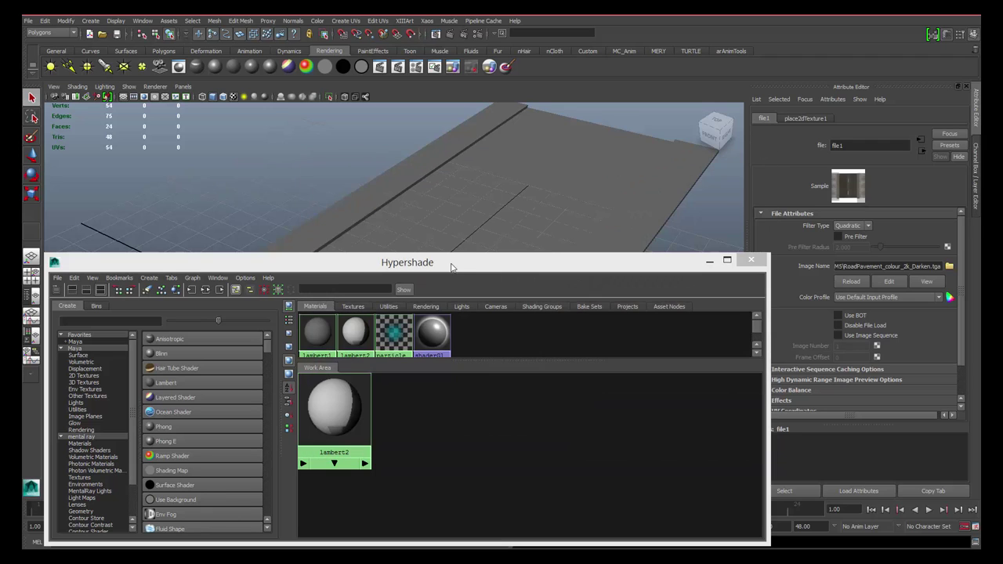
Assign the lambert2 road material to all the road segments
left_click_drag(449, 272, 467, 316)
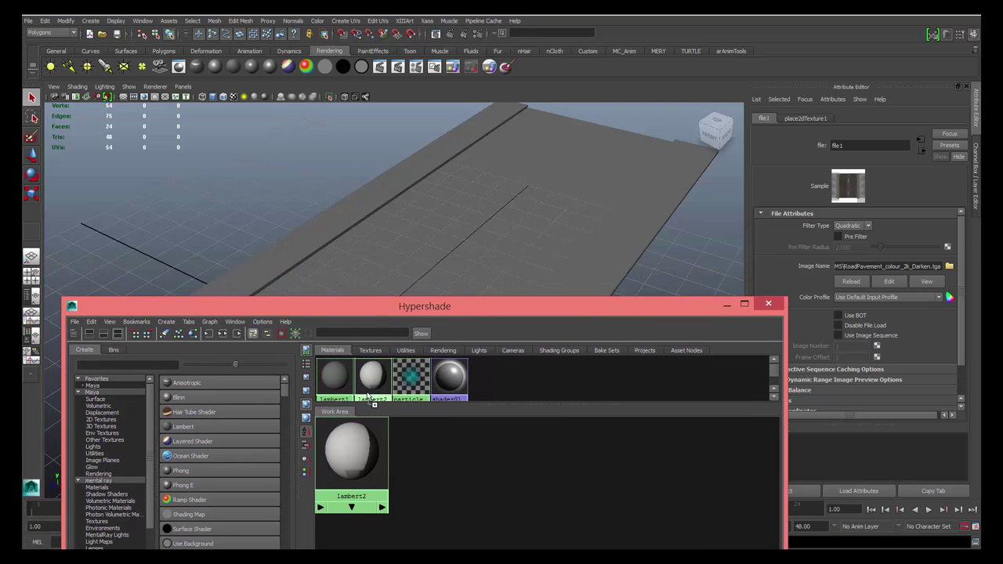
left_click(399, 240)
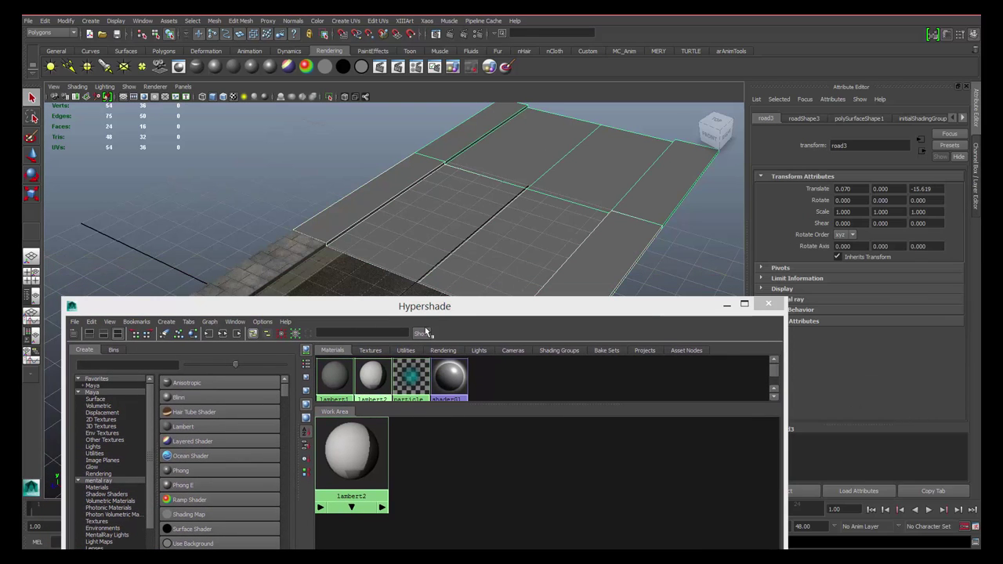
right_click_drag(374, 387, 375, 369)
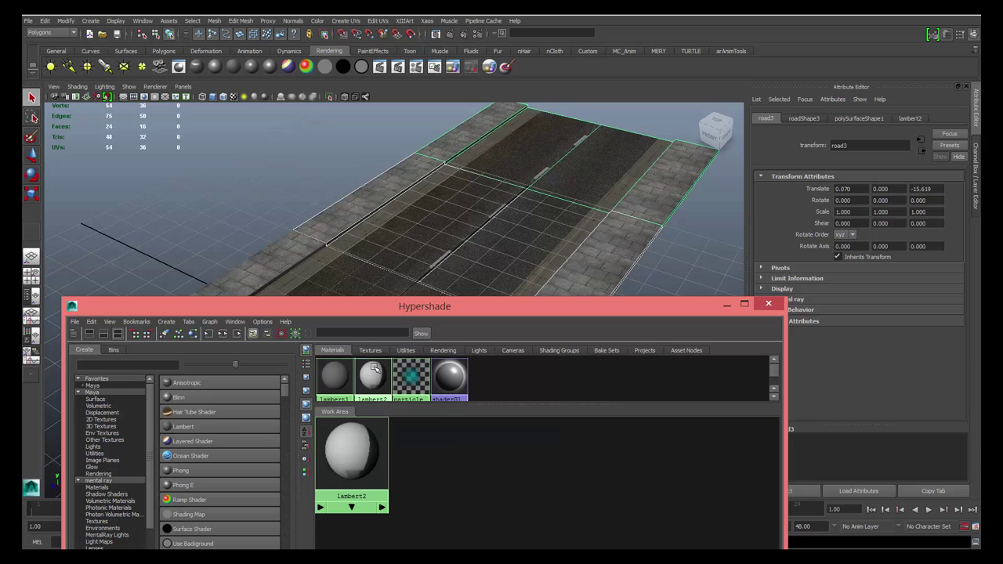
Select the front road segment, road1, and delete its map2 UV set with the UV Set Editor
left_click(337, 202)
left_click_drag(275, 198, 372, 234, "alt")
left_click(416, 268)
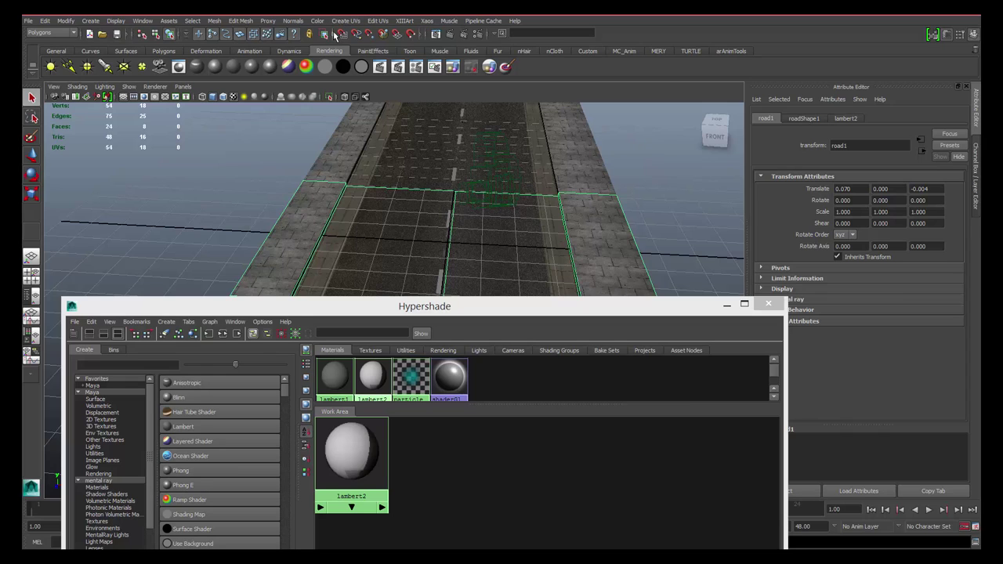
left_click(378, 21)
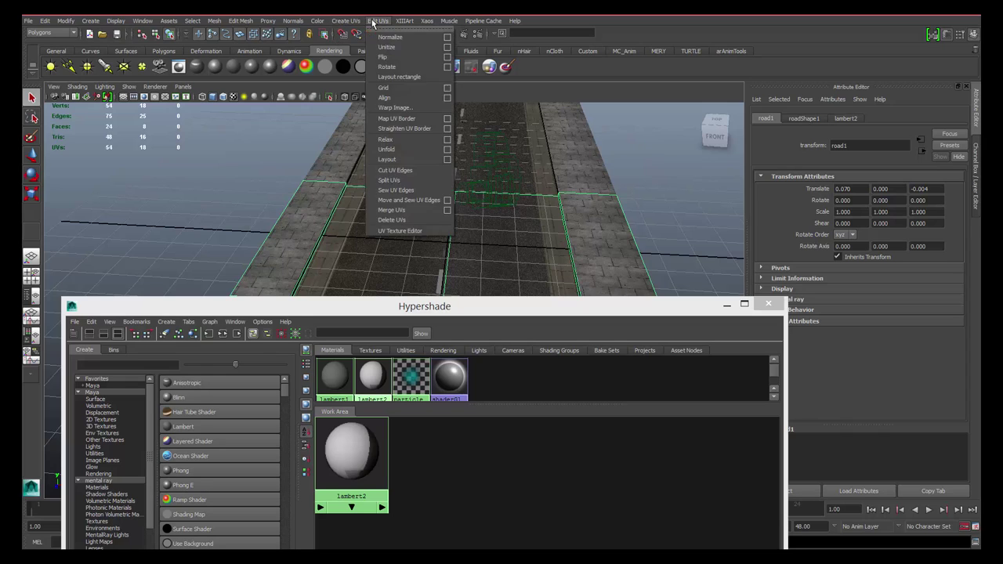
mouse_move(345, 21)
left_click(387, 159)
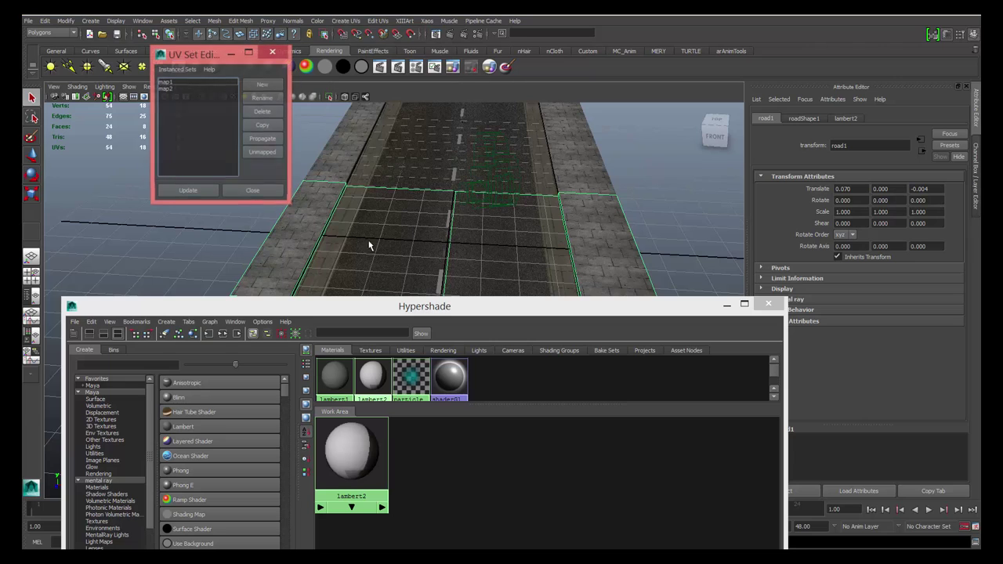
left_click(170, 90)
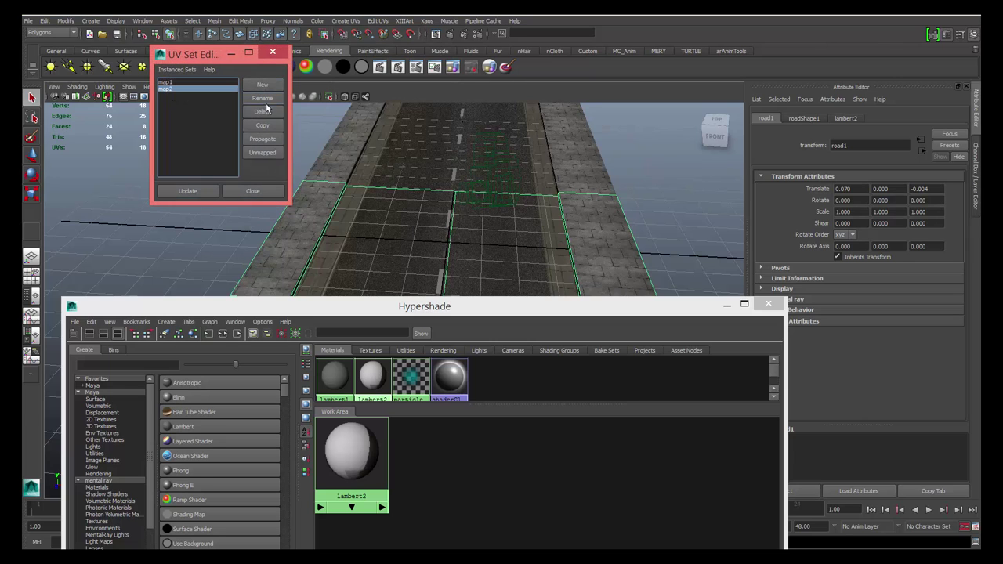
left_click(265, 112)
Delete the map2 UV set from the road2 and road3 segments as well
left_click_drag(471, 175, 488, 201, "alt")
left_click(410, 164)
left_click(172, 90)
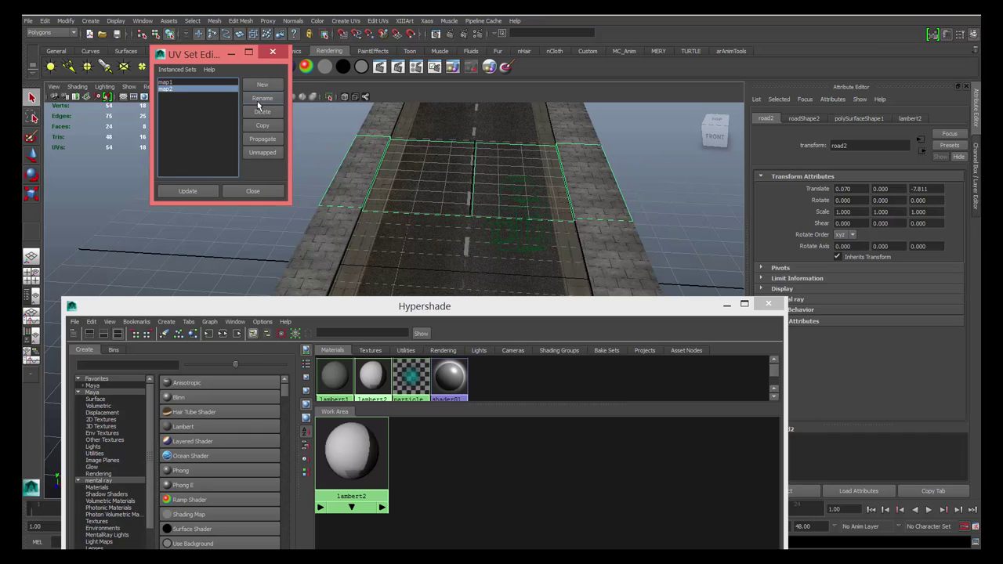
left_click(262, 112)
left_click(418, 124)
left_click(167, 89)
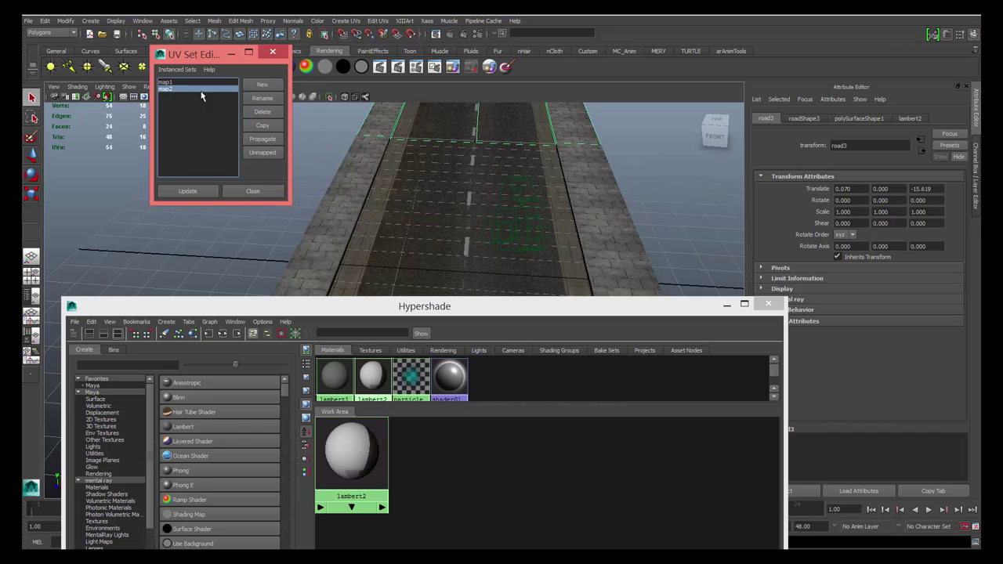
left_click(262, 112)
Create a new UV set named map2 on the front road segment, road1
left_click(373, 253)
left_click_drag(374, 255, 361, 222, "alt")
left_click(265, 88)
double_click(166, 88)
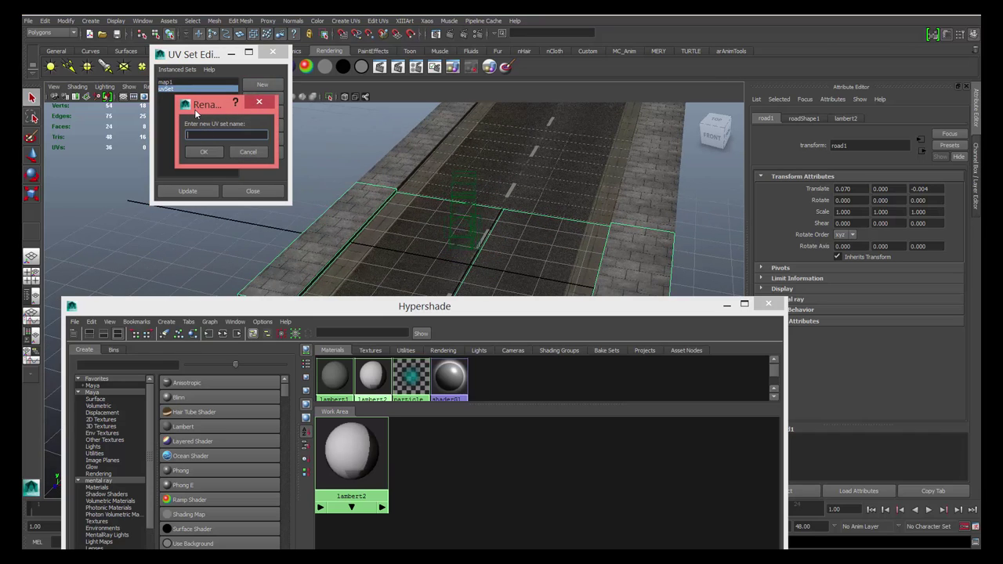
key("Return")
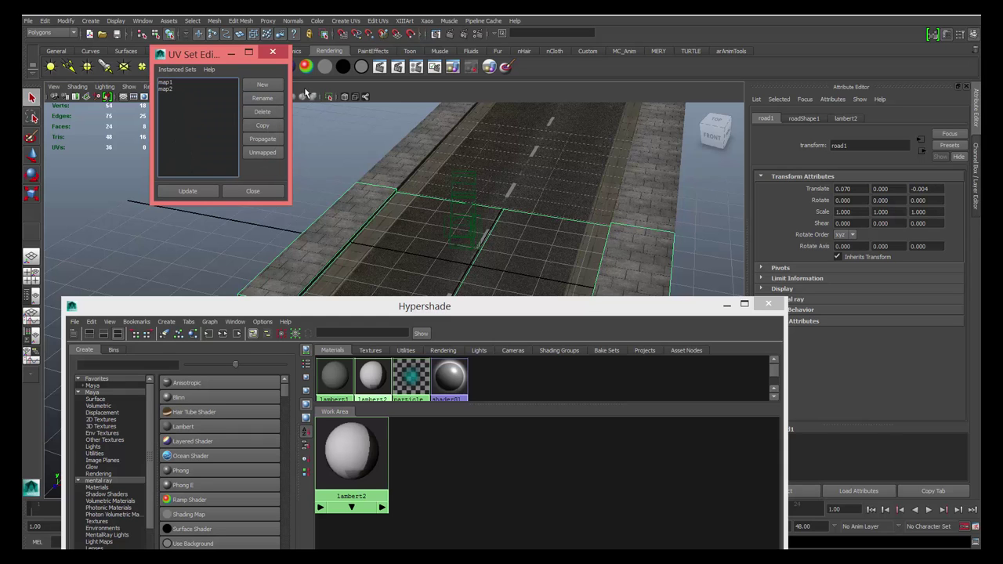
Open the UV Texture Editor for road1 and display its map1 layout framed over the road texture
left_click(143, 21)
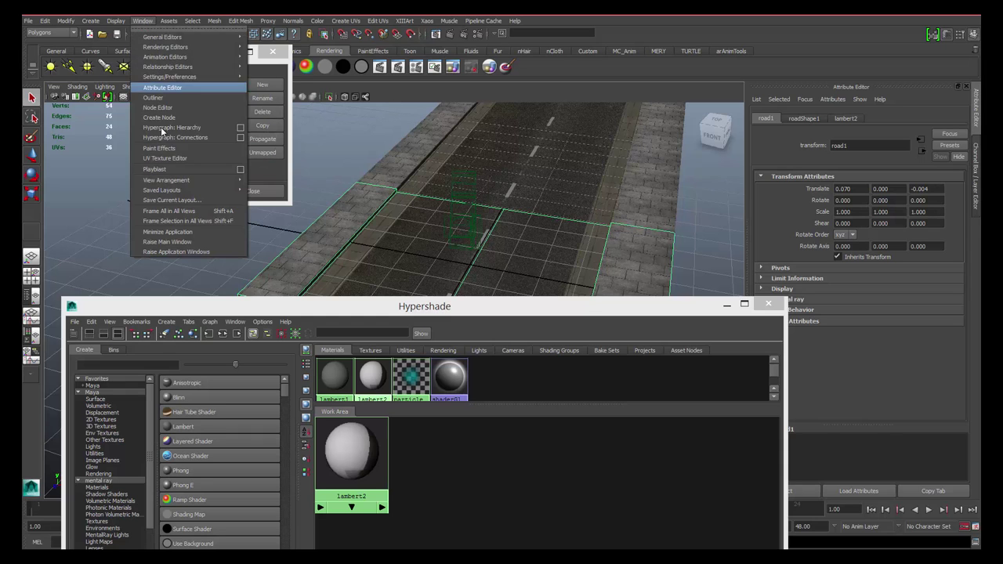
left_click(175, 159)
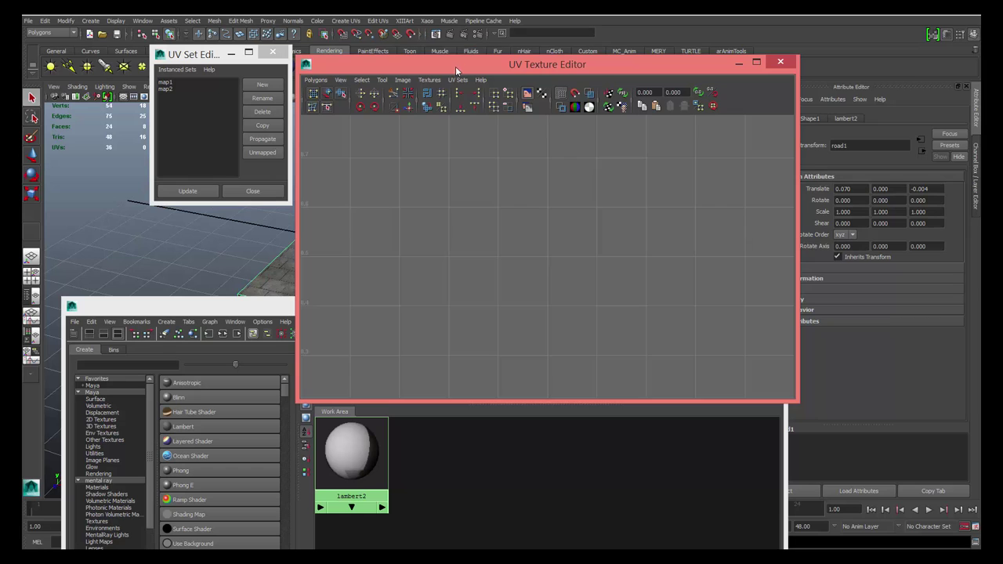
left_click_drag(455, 66, 567, 60)
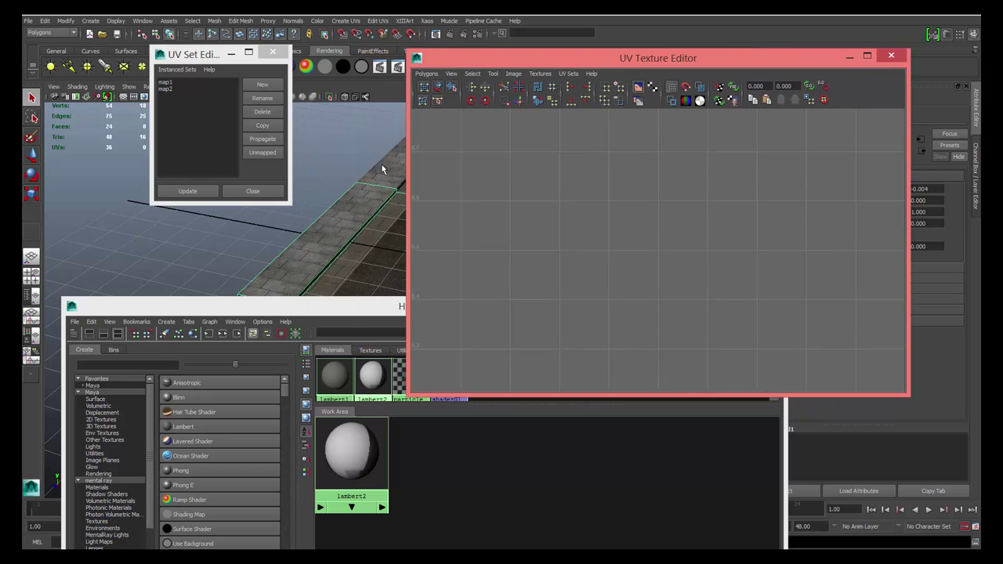
left_click(564, 75)
left_click(574, 84)
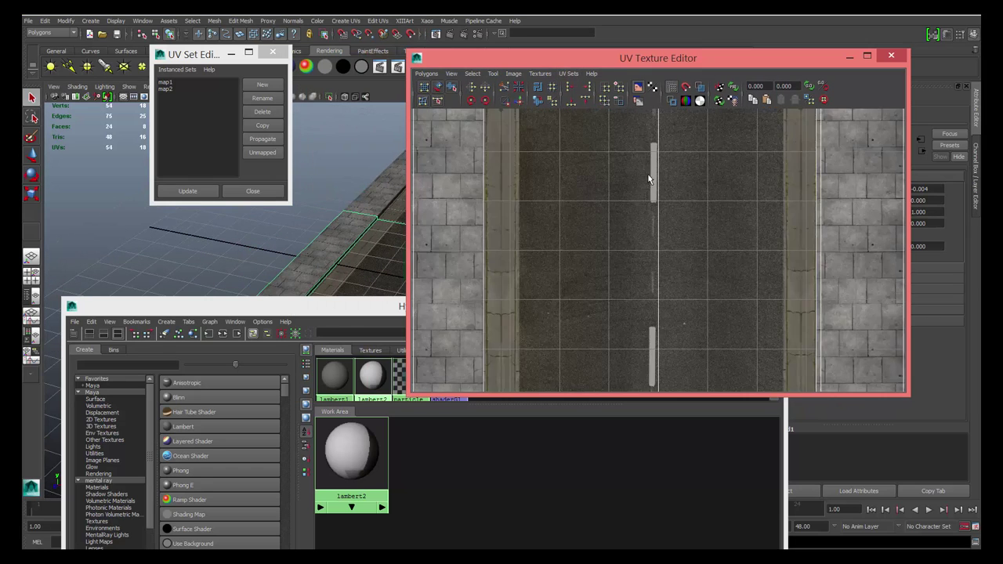
key("f")
Make the empty map2 the current UV set of road1 and close the UV Set Editor
left_click(568, 74)
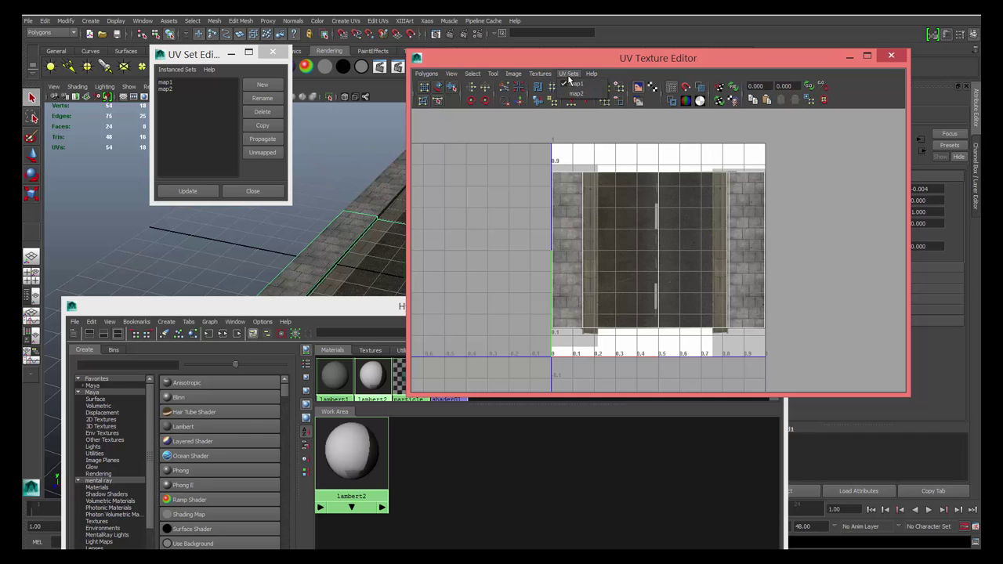
left_click(578, 95)
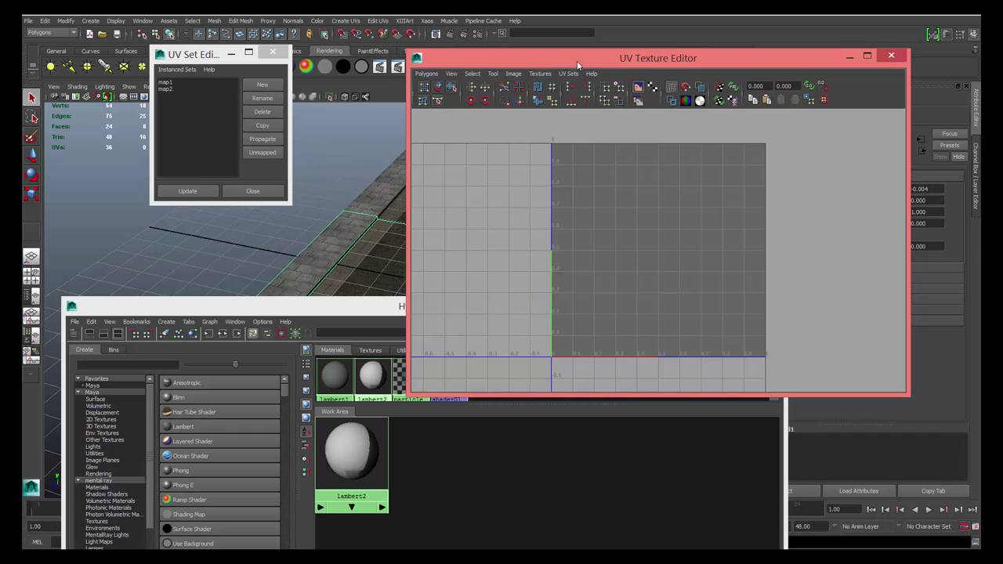
left_click_drag(577, 65, 743, 68)
left_click(187, 89)
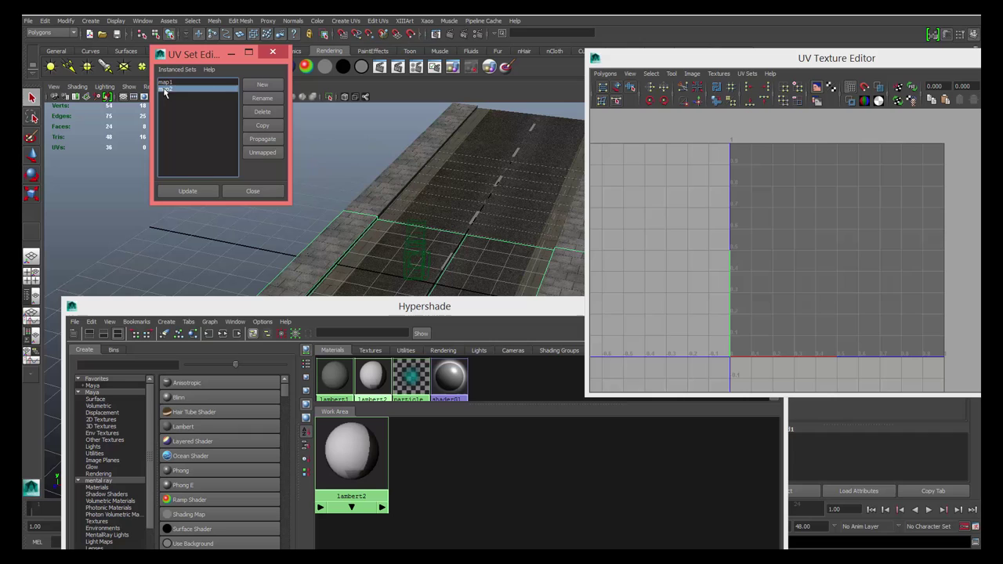
left_click(272, 53)
Apply a planar mapping to road1 fitted to the bounding box along the Y axis, with Keep image width/height ratio off
left_click(346, 21)
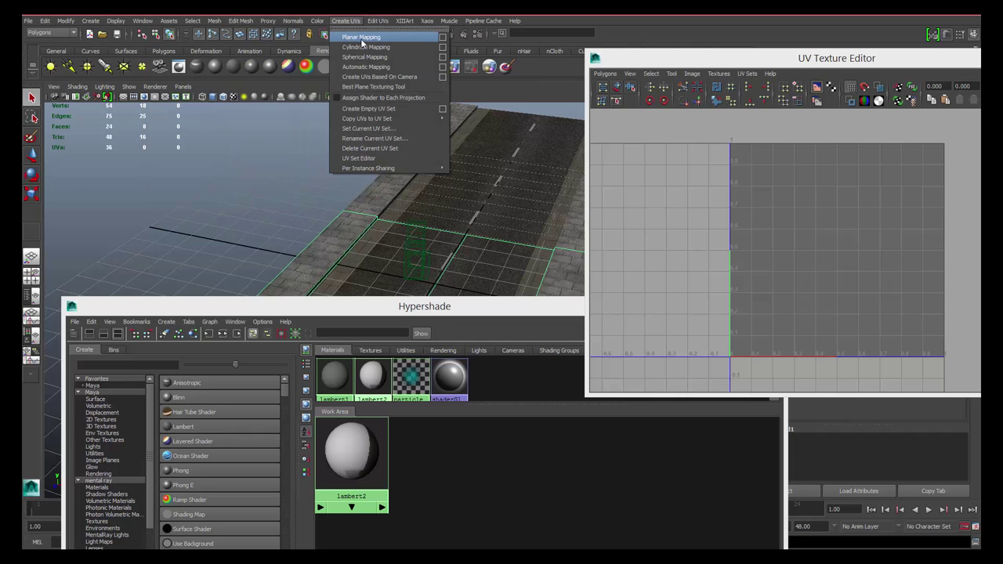
left_click(443, 38)
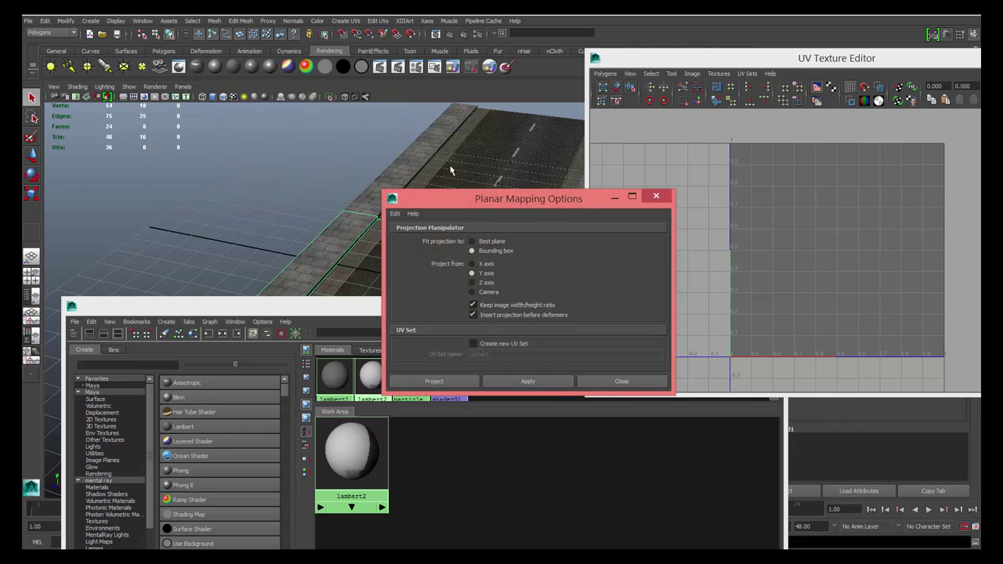
left_click(472, 264)
left_click_drag(487, 198, 730, 123)
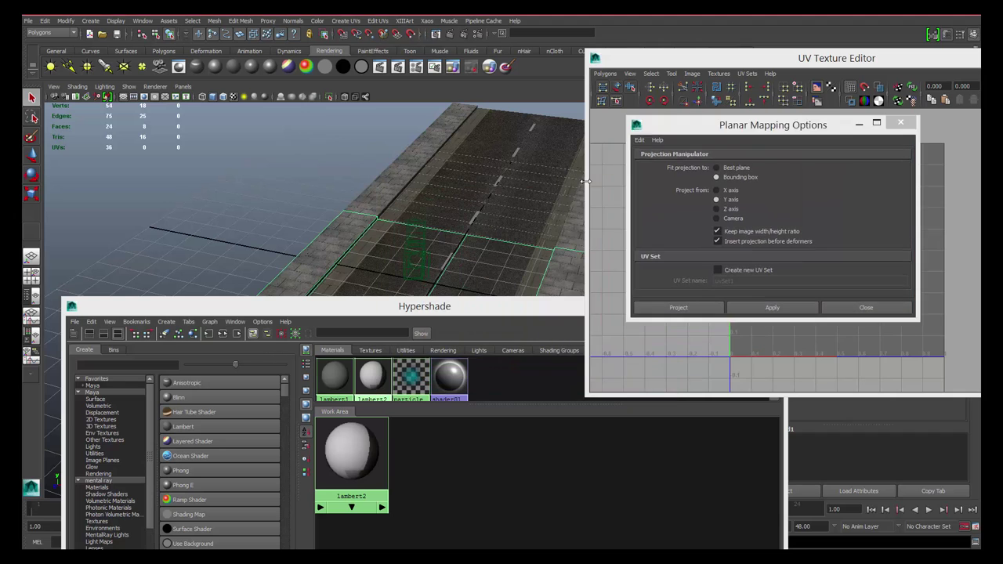
middle_click_drag(610, 187, 486, 150, "alt")
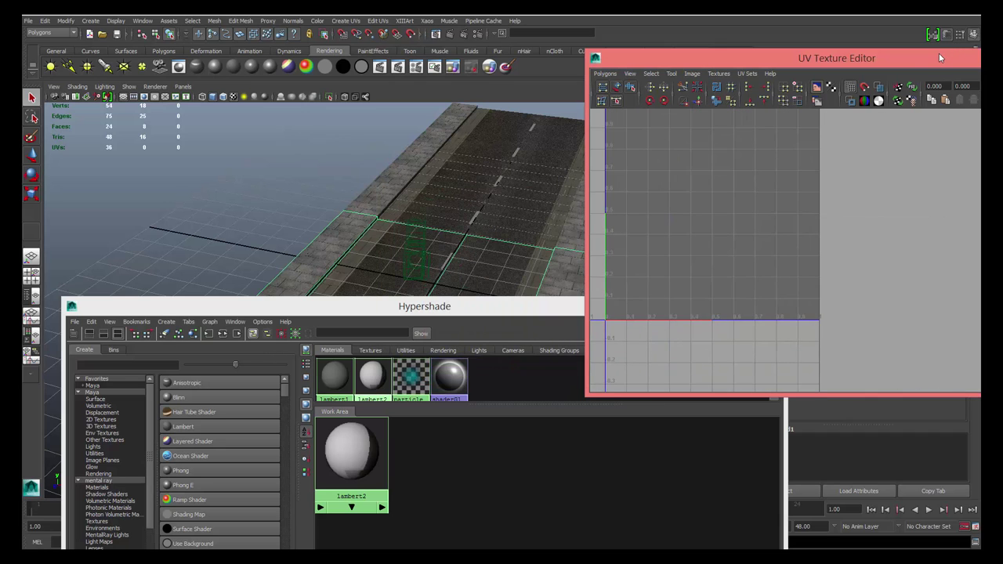
left_click_drag(939, 53, 906, 287)
left_click_drag(575, 200, 467, 198, "alt")
left_click_drag(687, 131, 696, 53)
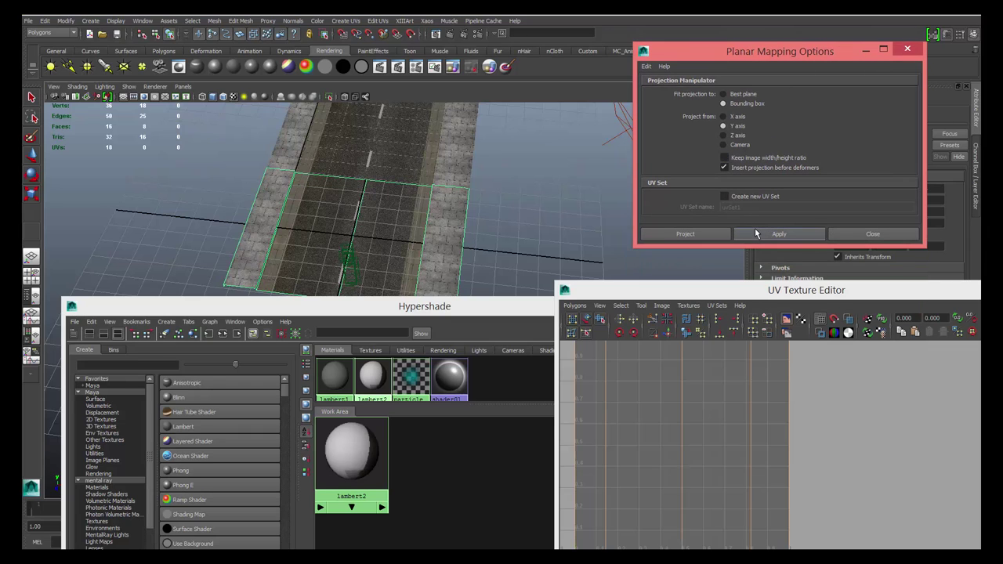
left_click(779, 234)
Turn on Keep image width/height ratio and reapply the Y-axis planar mapping to road1
left_click(723, 157)
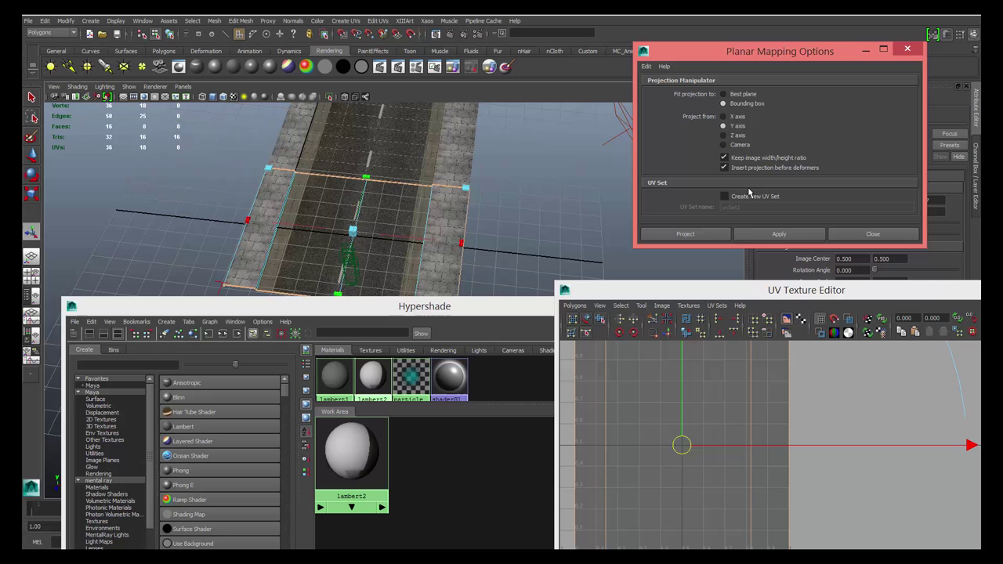
left_click(755, 233)
left_click_drag(368, 213, 415, 182, "alt")
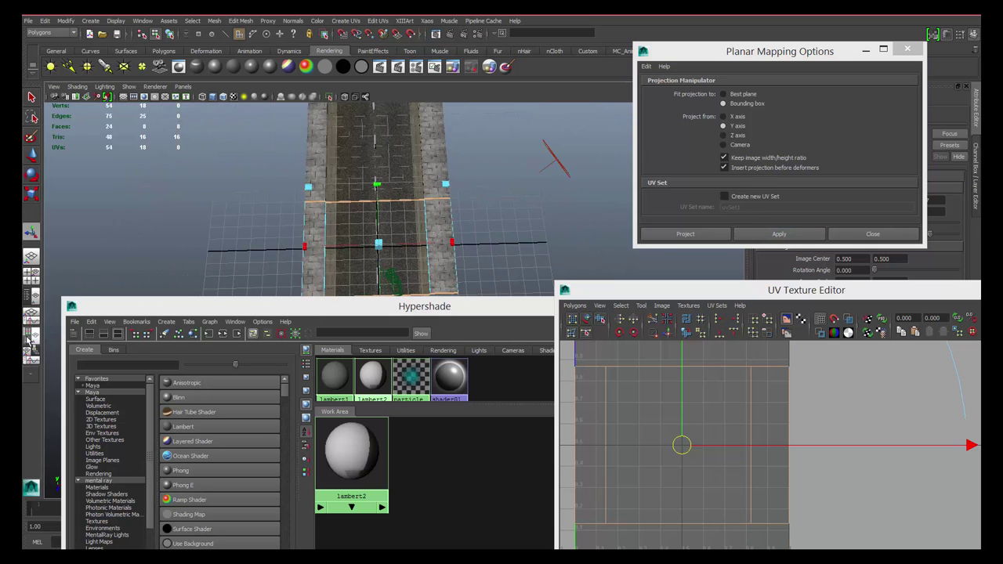
Switch to WordPad and write rule 2 in the notes: "Sử dụng Keep Image w/h : để giữ tỉ lệ là hình vuông"
left_click(16, 311)
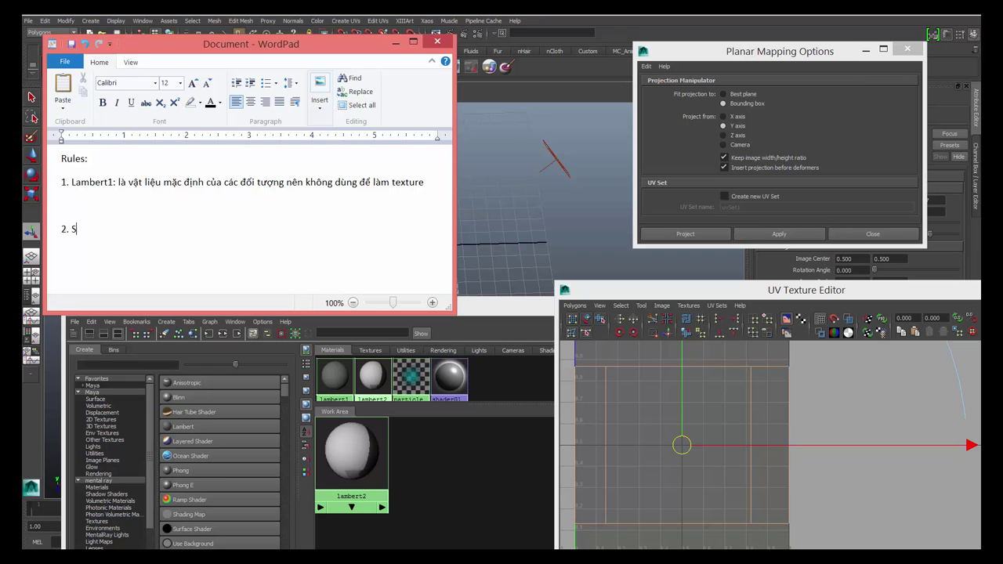
type("ng Kêp ")
type("Image w/")
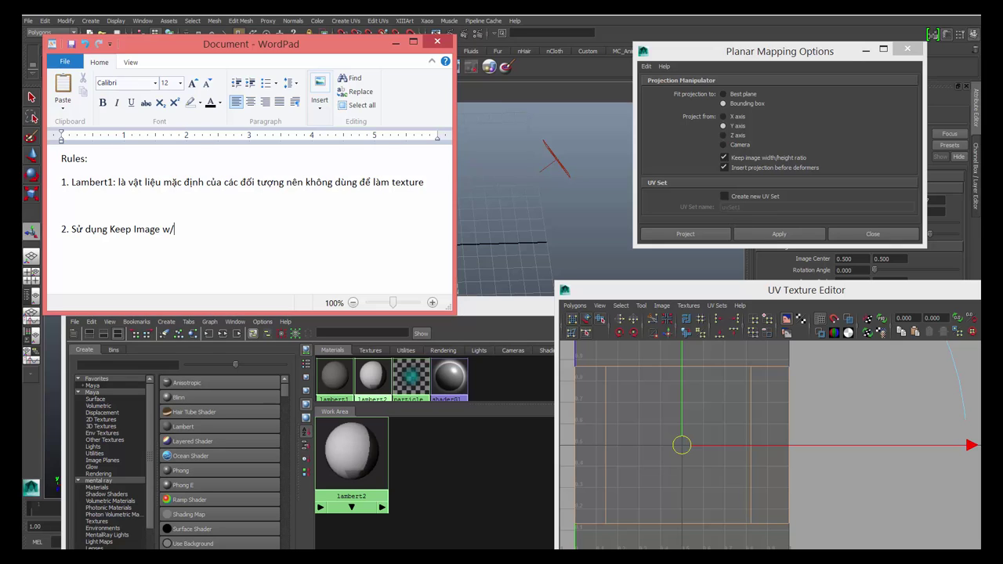
type("h : để giữ tỉ lệ là hình vuông")
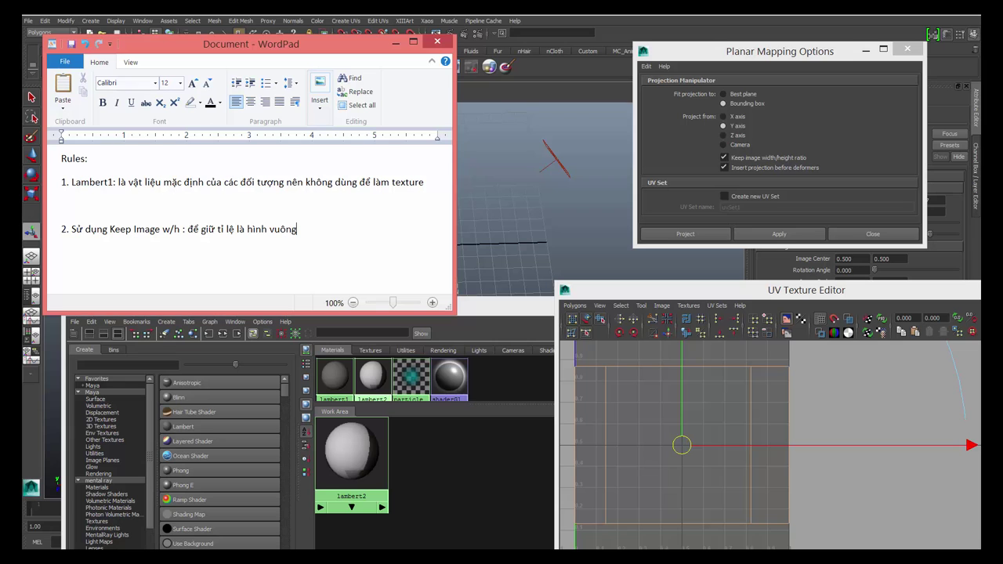
Shrink the planar projection on road1 to a small square and shift it along X toward the left lane
middle_click_drag(509, 198, 533, 201, "alt")
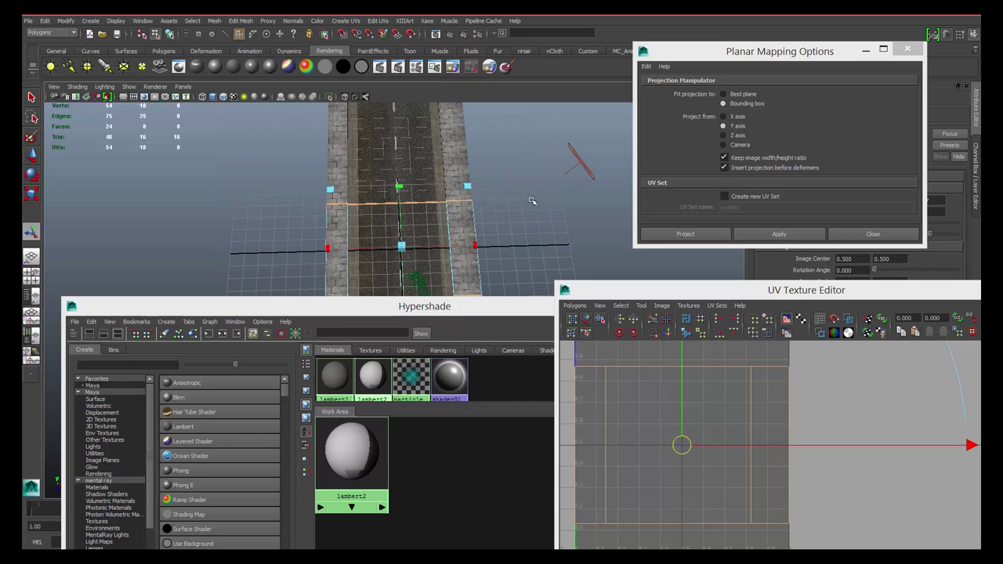
left_click_drag(538, 203, 531, 193, "alt")
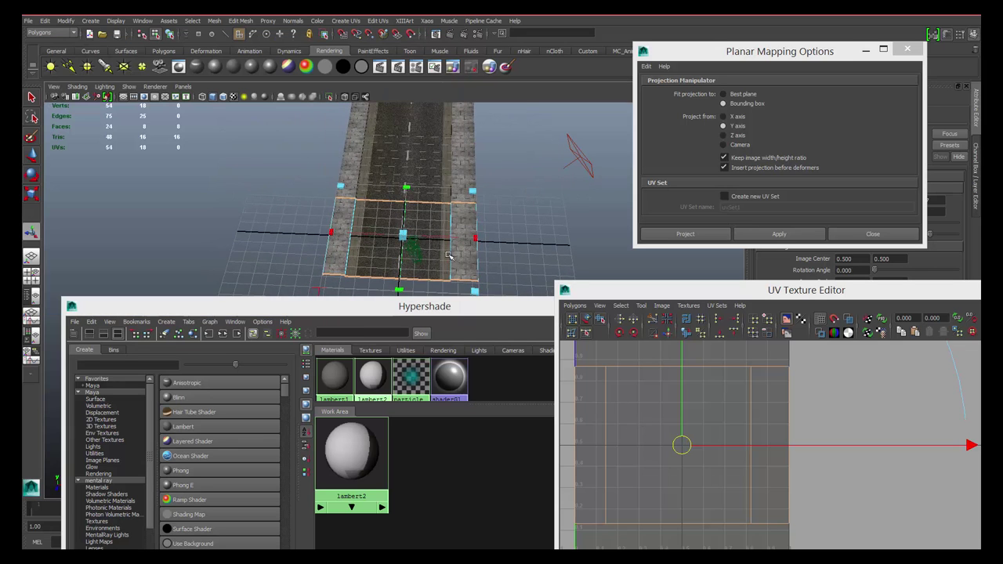
middle_click_drag(449, 256, 460, 235, "alt")
left_click_drag(484, 171, 414, 216)
scroll(436, 200, "up", 3)
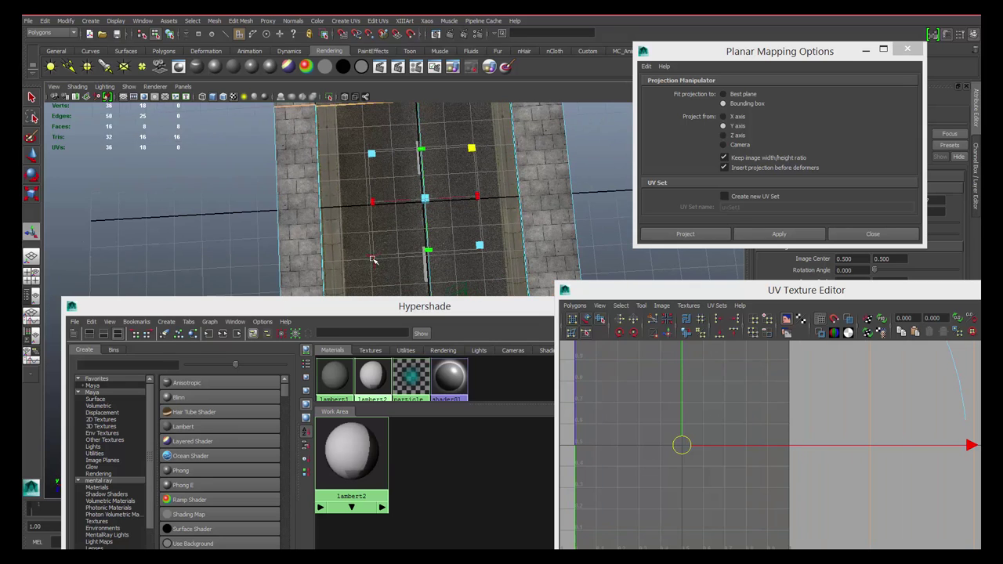
left_click(373, 259)
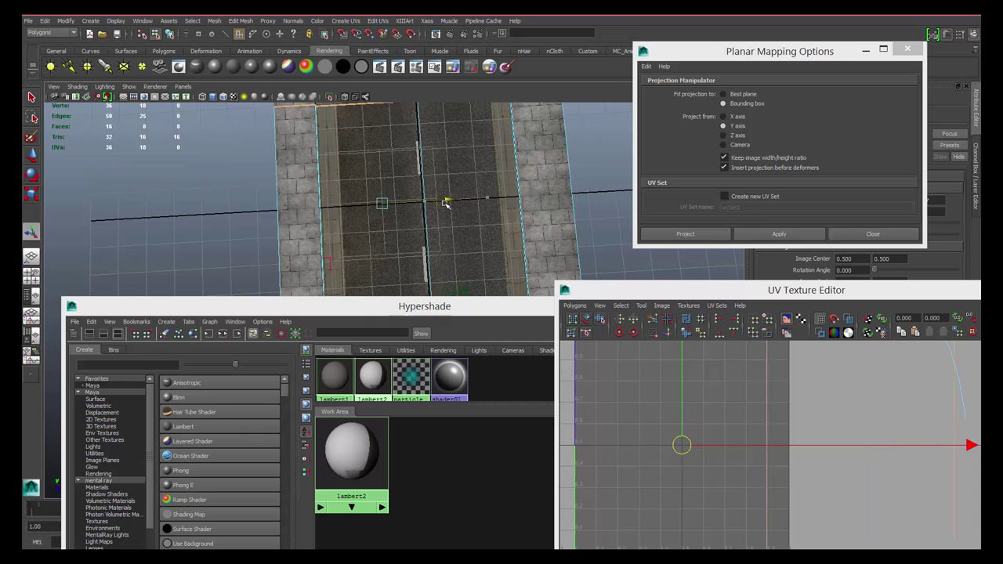
Scale the planar projection down further to roughly manhole size and reposition it within the left lane
left_click(328, 262)
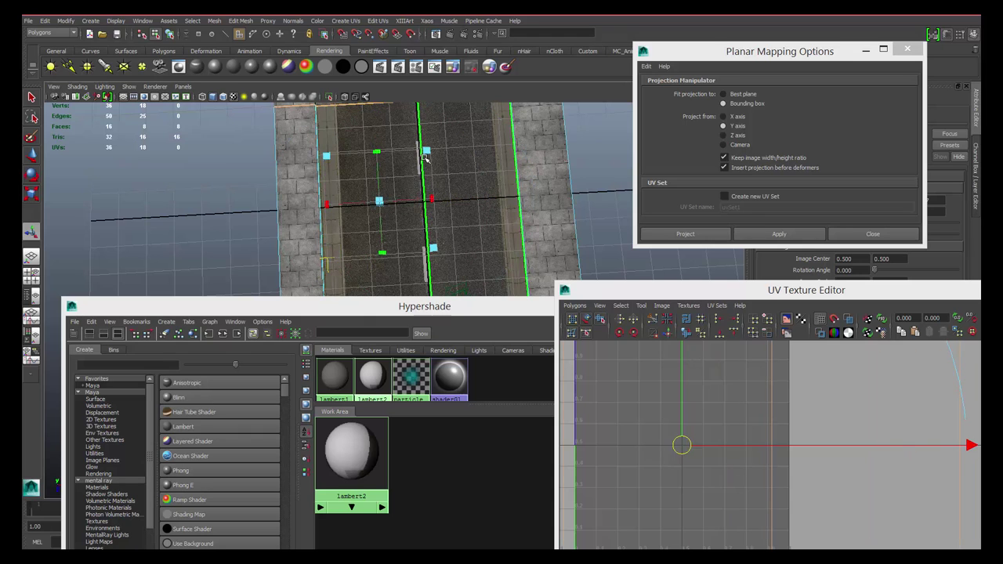
left_click_drag(425, 151, 397, 185)
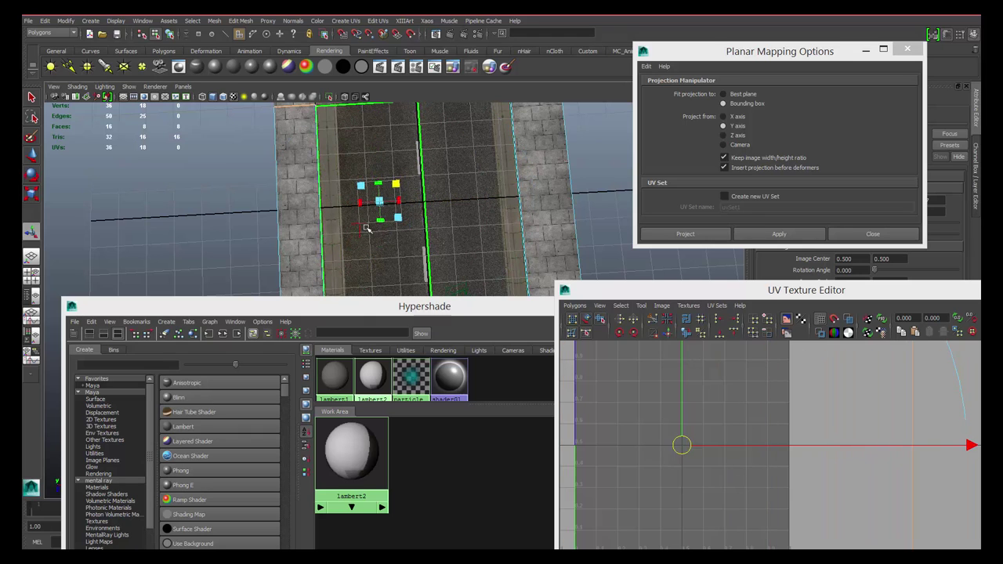
left_click(360, 232)
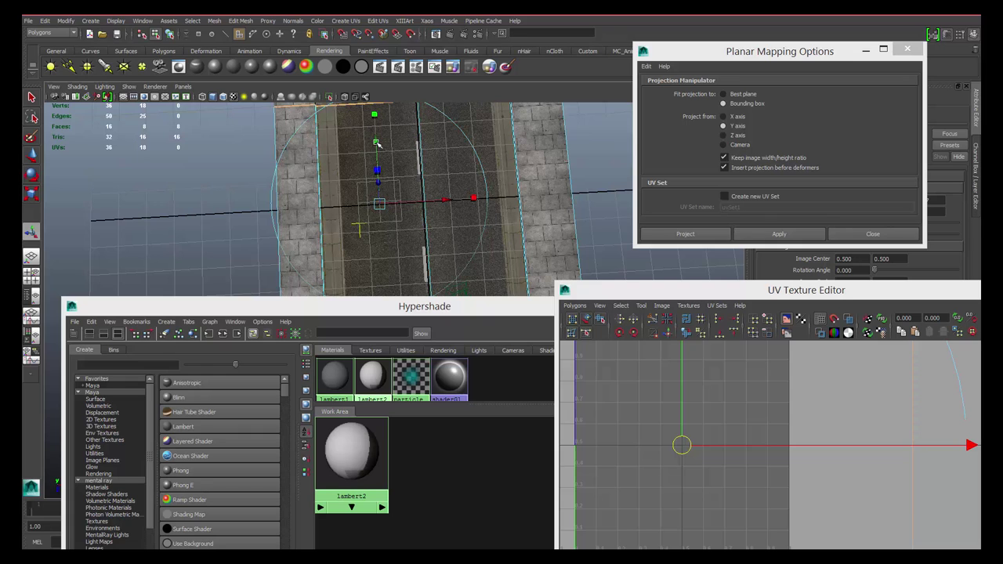
left_click_drag(376, 145, 436, 174)
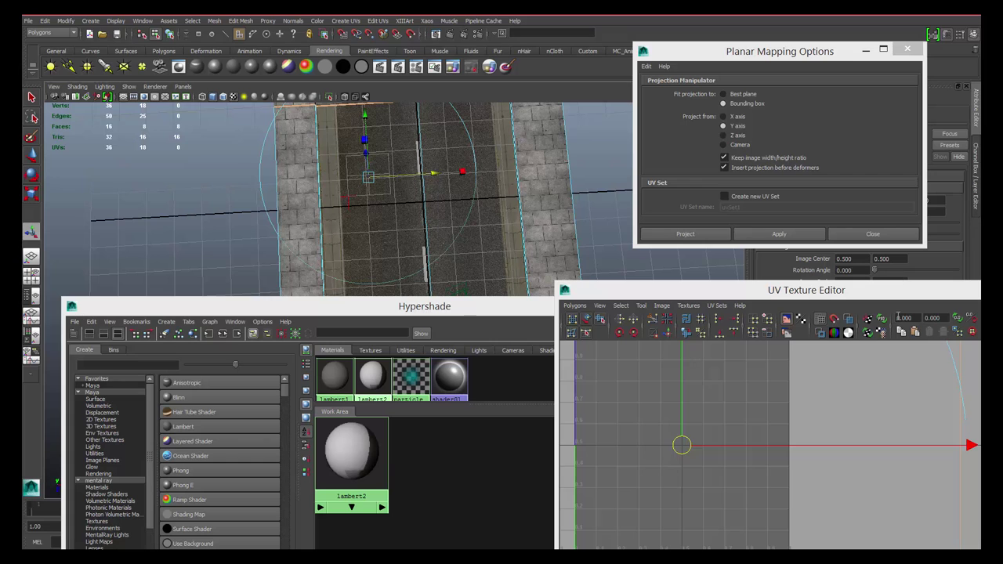
Examine how far road1's UVs extend beyond the 0–1 square in the UV Texture Editor, and close the editor
left_click_drag(867, 303, 833, 202)
scroll(809, 384, "down", 5)
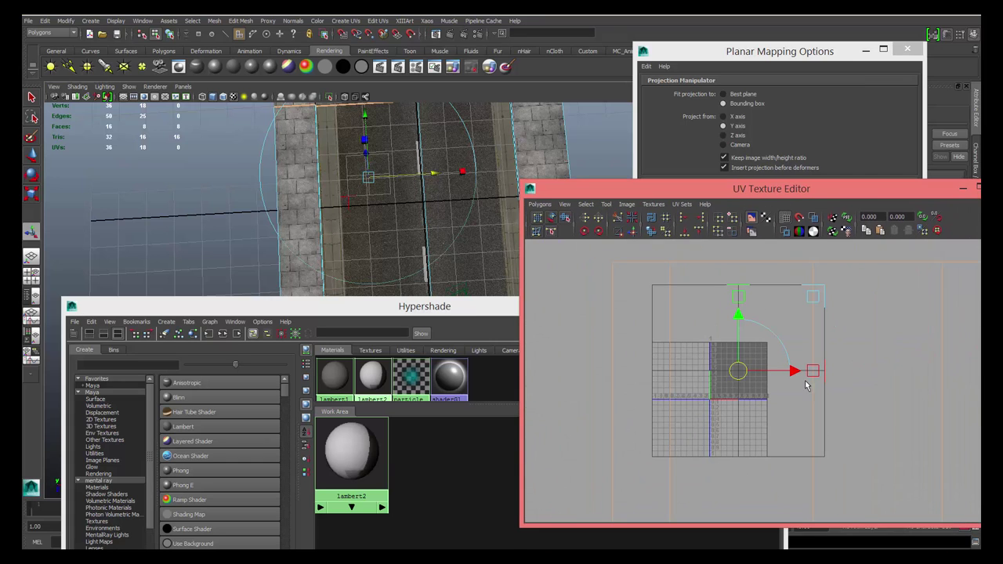
left_click_drag(369, 242, 423, 235, "alt")
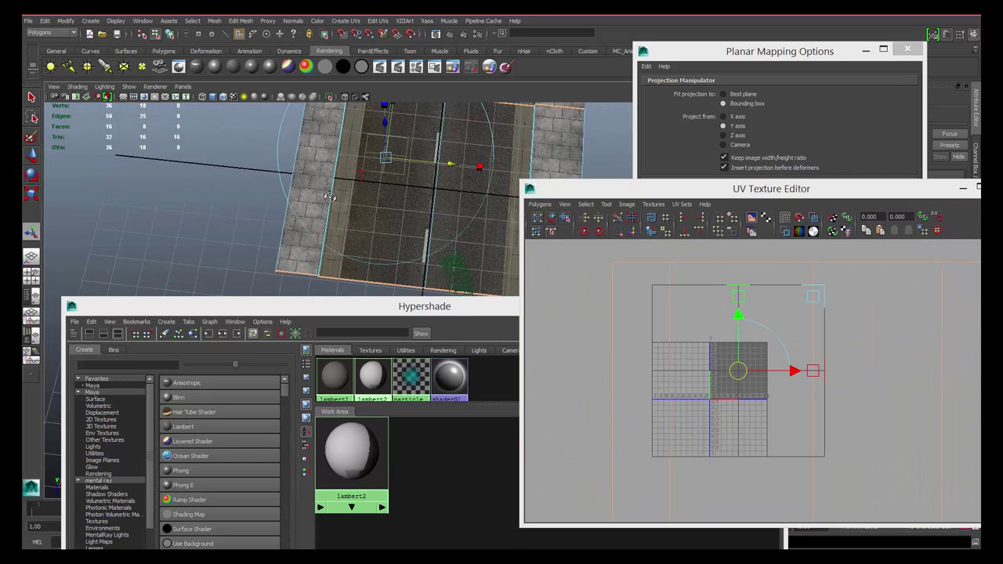
left_click(844, 201)
left_click_drag(843, 199, 712, 212)
left_click(871, 197)
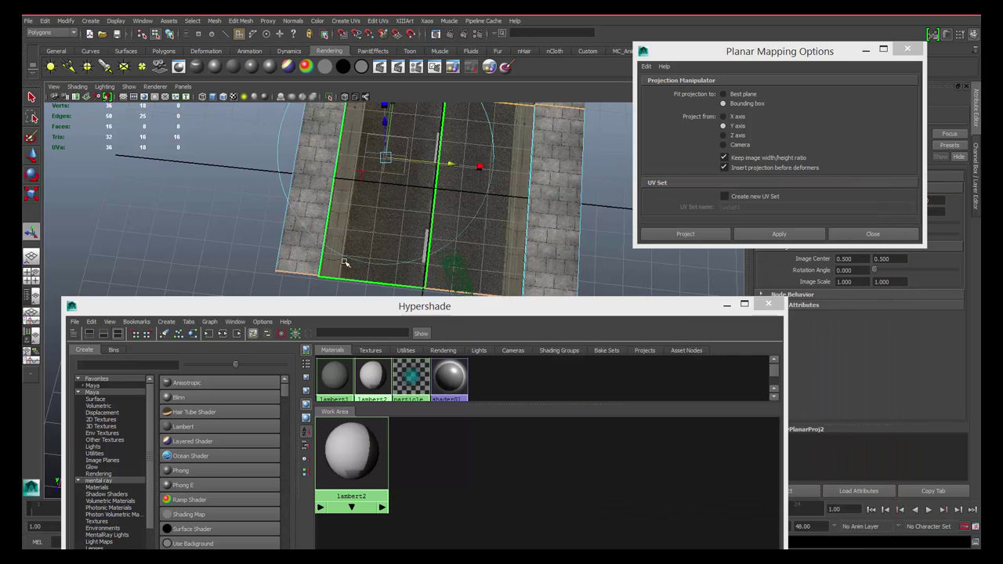
Reselect road1 in object mode and create a new Lambert material, dismissing the planar mapping options
left_click(247, 226)
right_click_drag(339, 189, 380, 184)
left_click(376, 192)
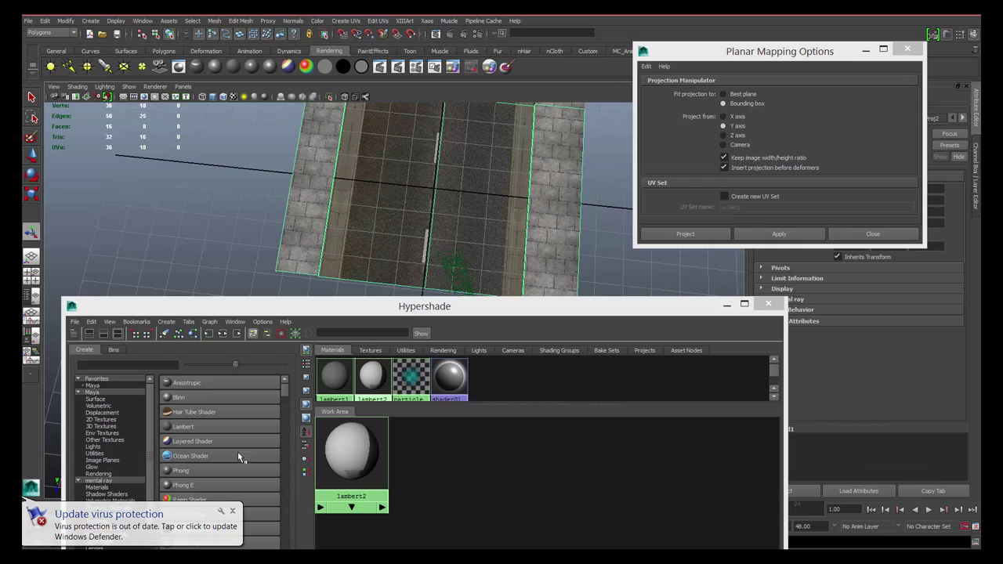
left_click(182, 427)
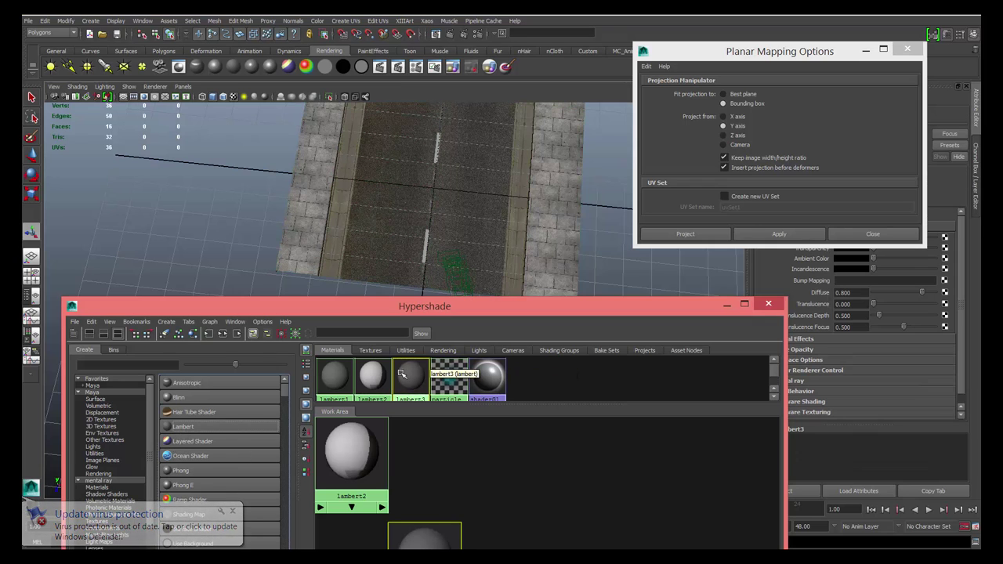
left_click(876, 236)
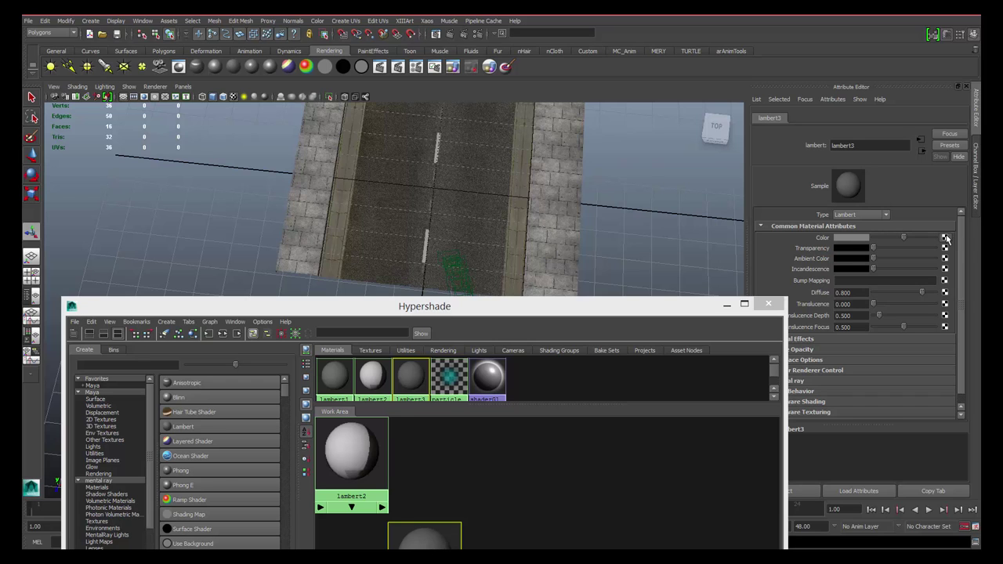
Map a File texture to lambert3's color and load the image manhole_21_brow.png into it
left_click(945, 238)
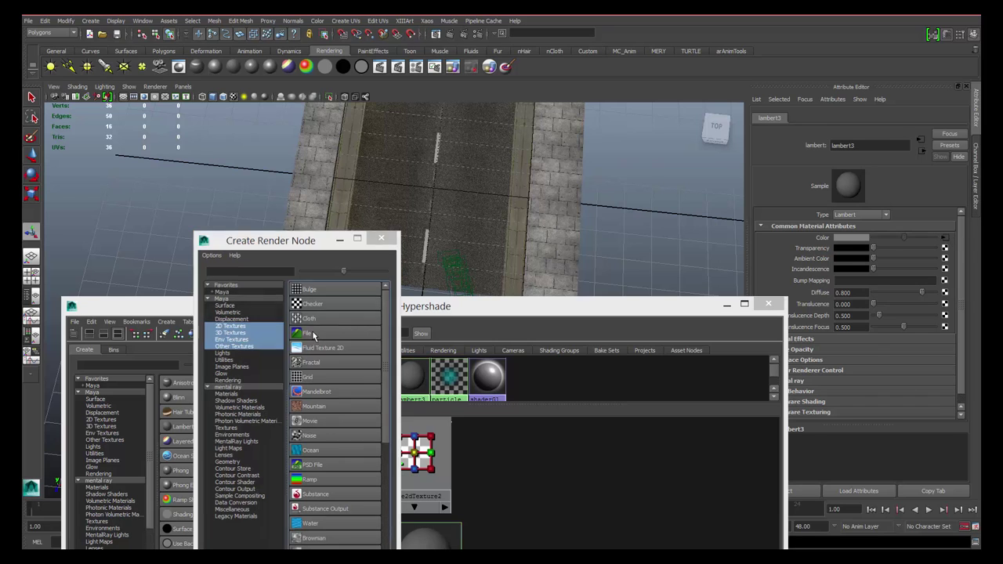
left_click(312, 333)
left_click(949, 267)
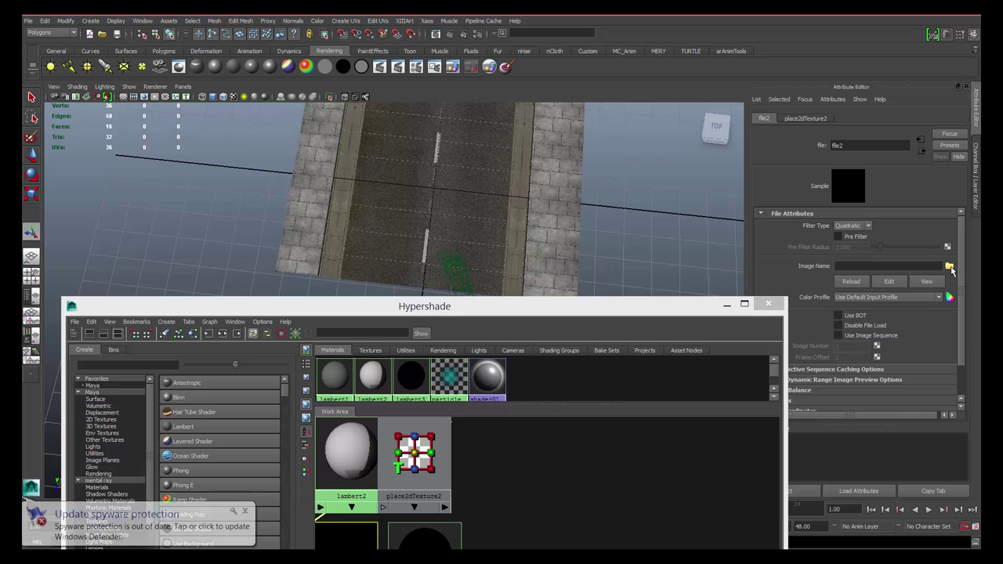
left_click(400, 265)
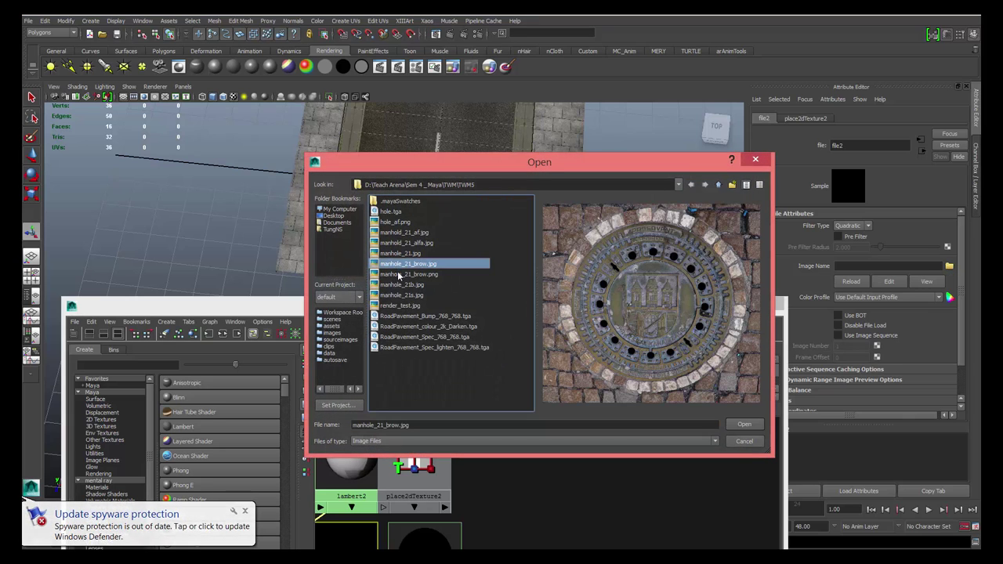
double_click(400, 275)
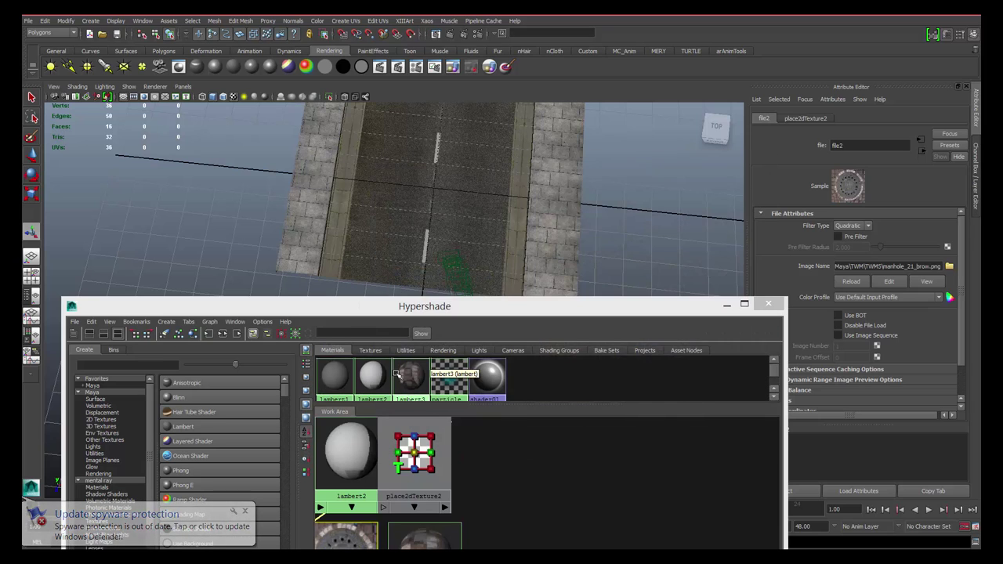
Assign the lambert3 material to the road1 mesh
left_click(399, 294)
right_click_drag(402, 377, 403, 352)
middle_click_drag(414, 382, 507, 223)
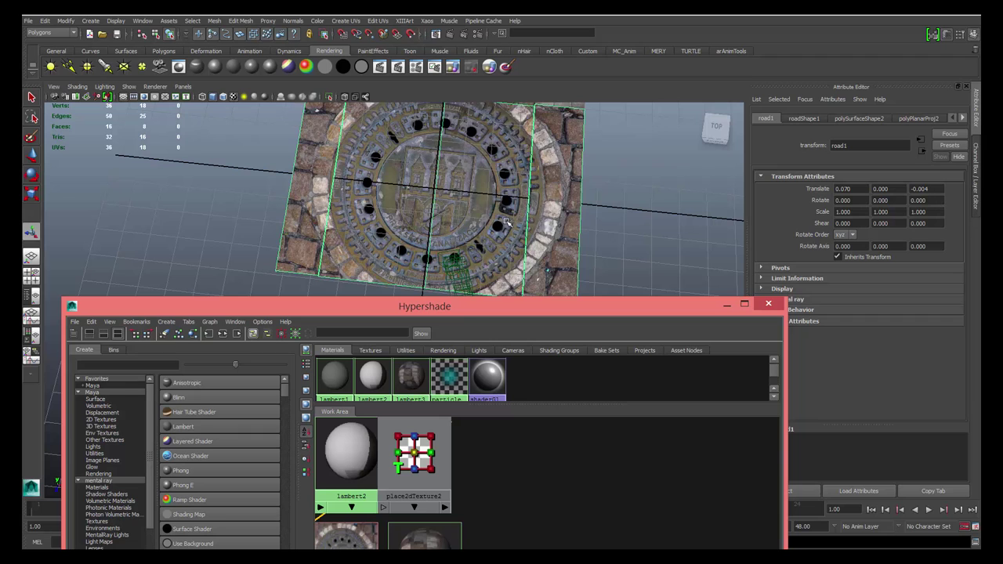
Map a File texture to lambert3's transparency and load the image hole_af.png into it
left_click(411, 376)
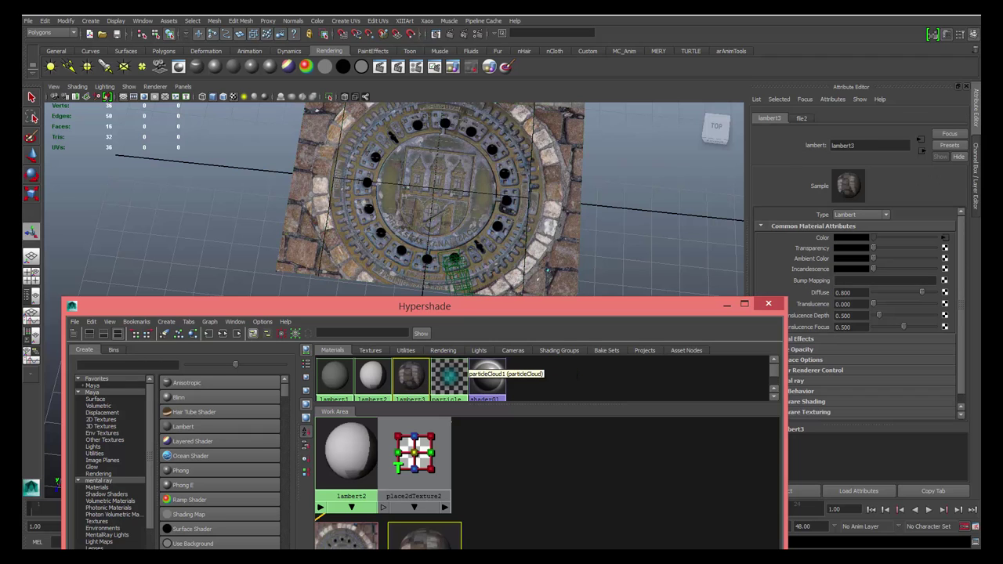
left_click(944, 249)
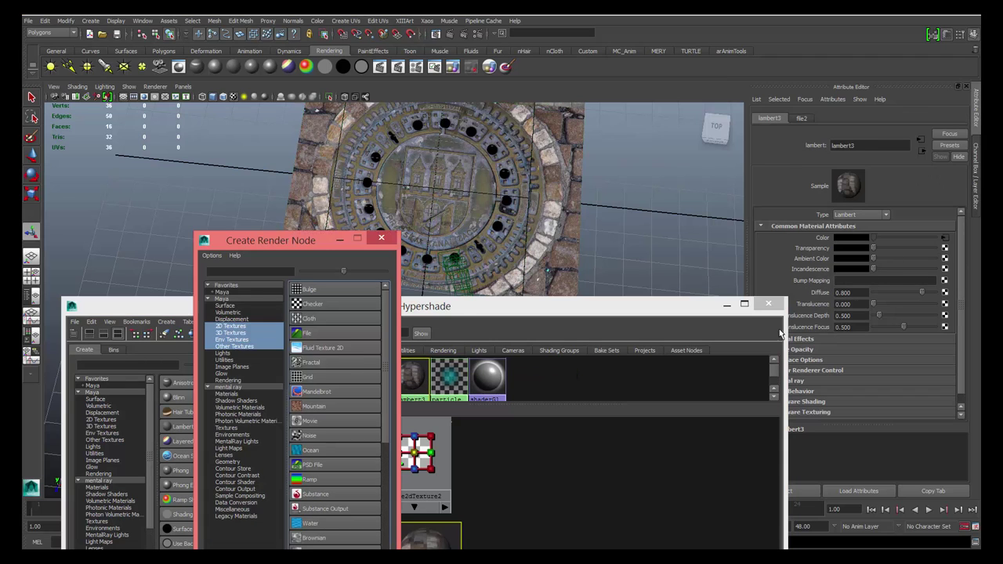
left_click(336, 336)
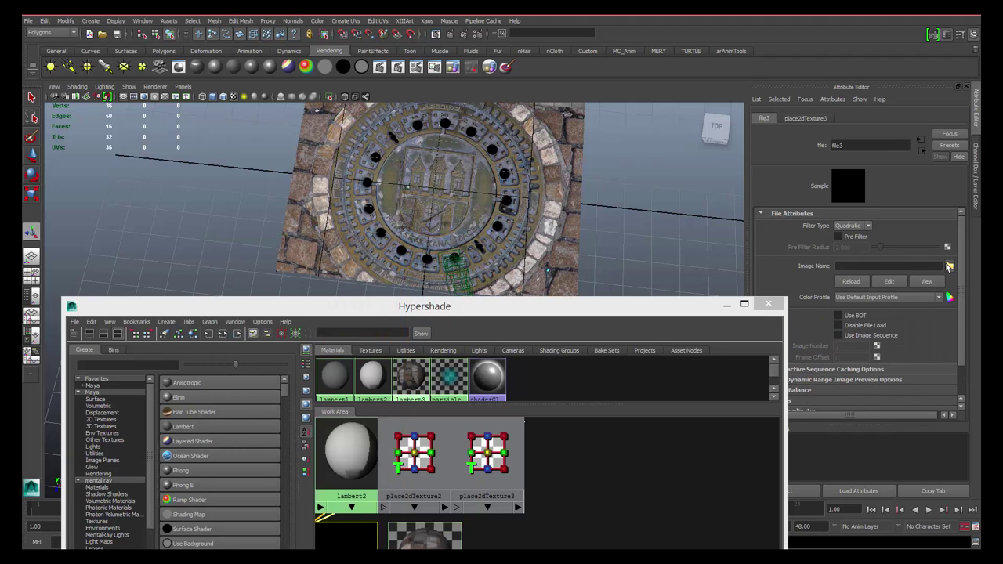
left_click(950, 266)
left_click(392, 223)
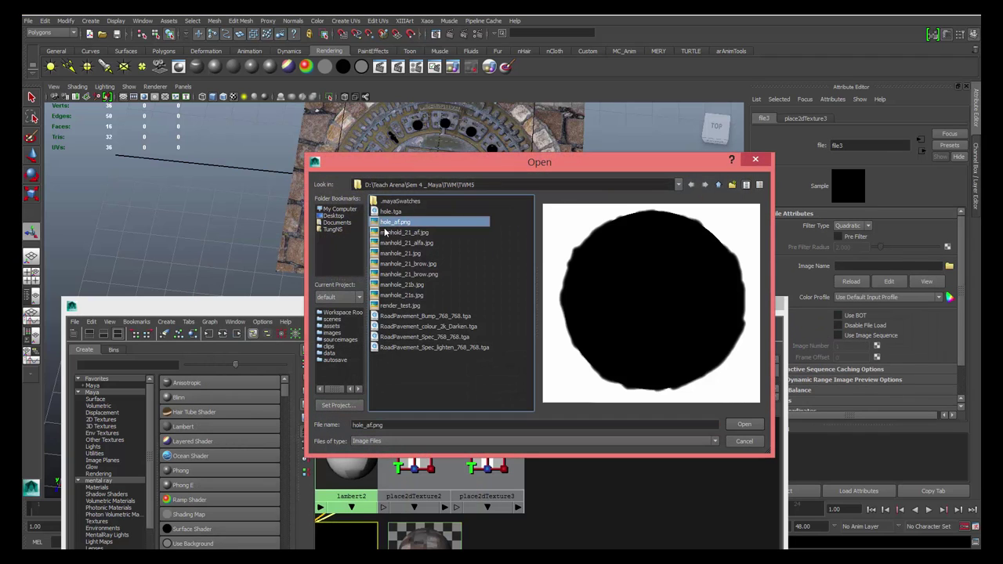
left_click(744, 425)
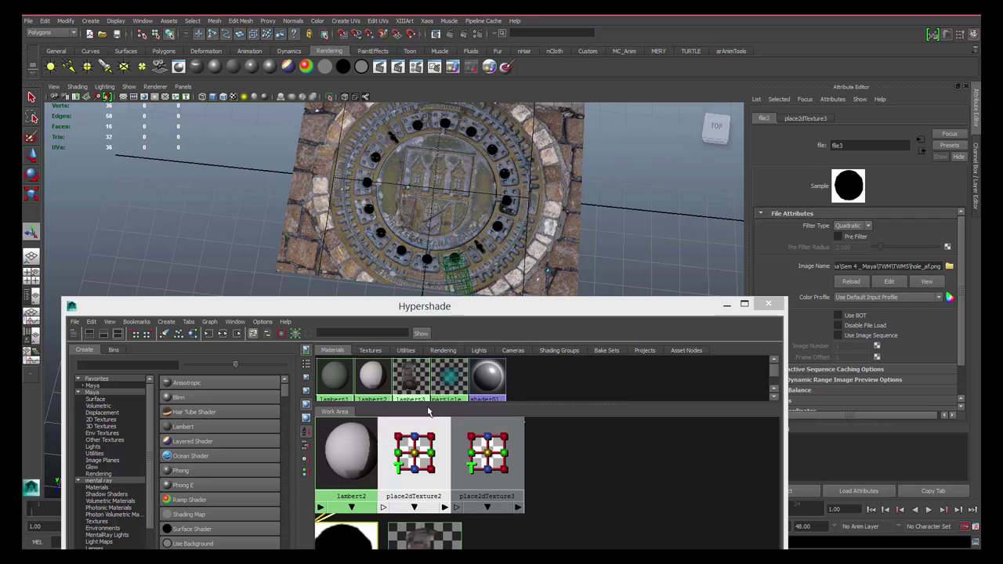
Graph the input and output connections of lambert3 in the Hypershade work area
left_click(421, 372)
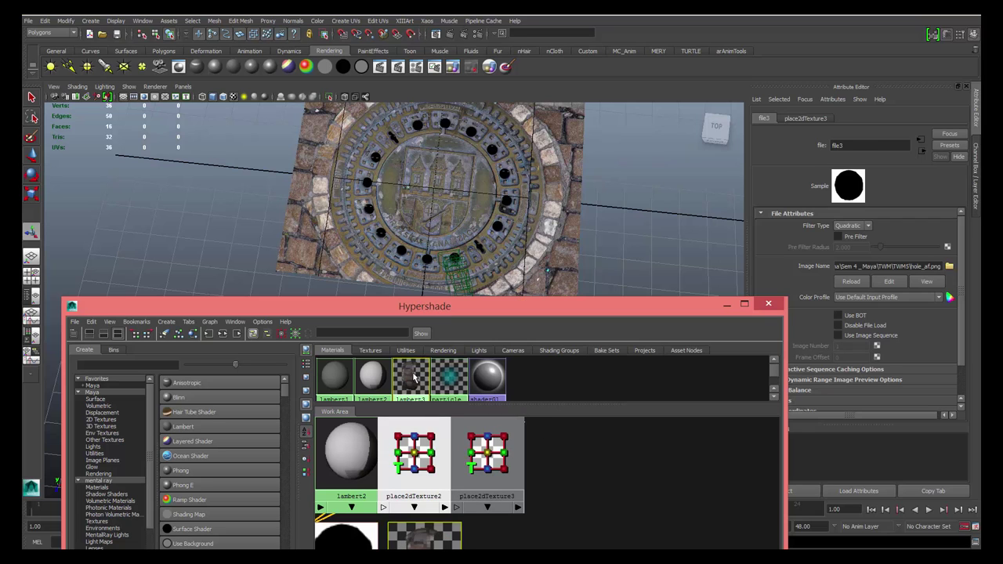
left_click(223, 335)
left_click_drag(299, 308, 280, 190)
scroll(479, 384, "up", 3)
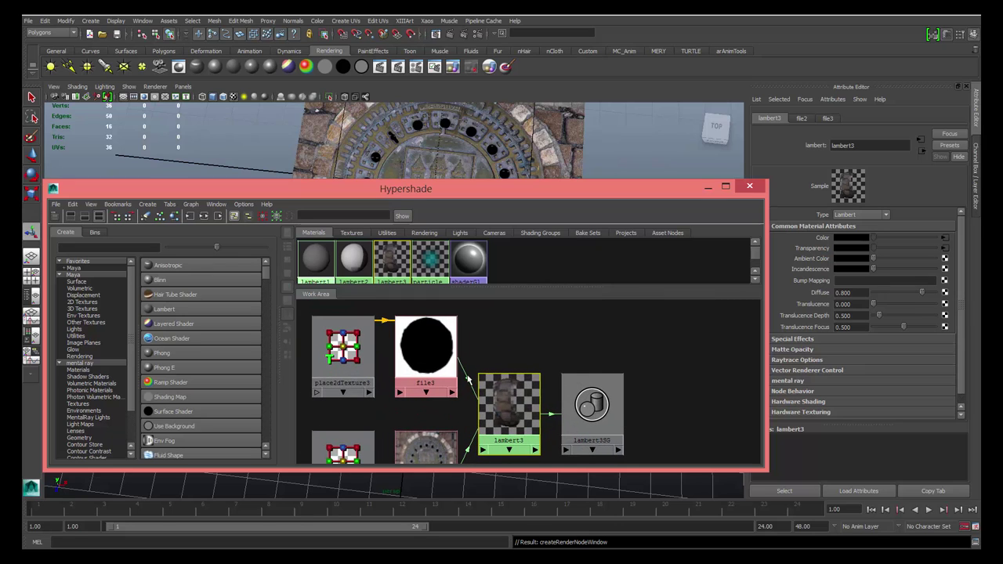
Break the file3 connection to lambert3 and connect file3's outColor to lambert3's transparency instead
left_click(467, 380)
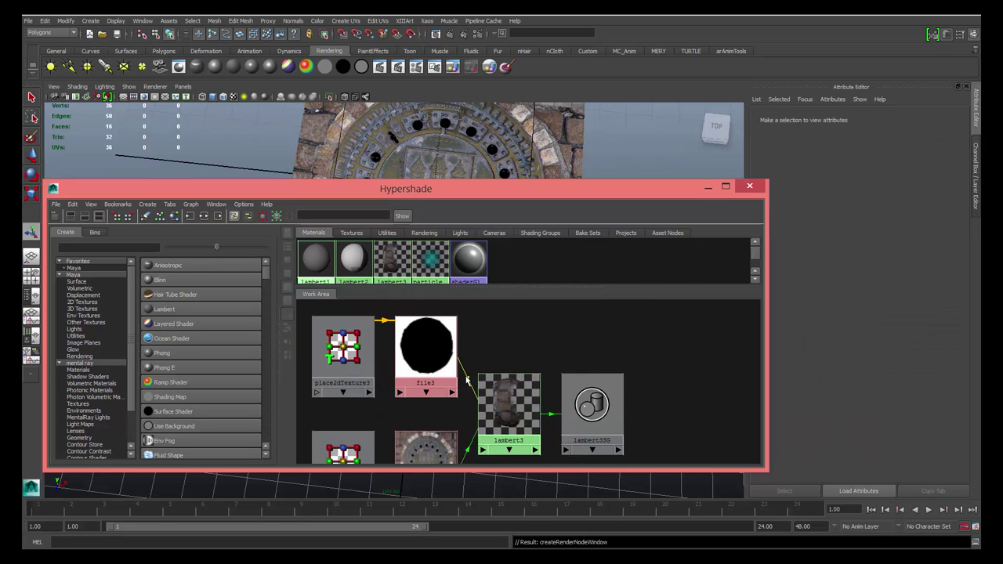
left_click(452, 392)
mouse_move(475, 430)
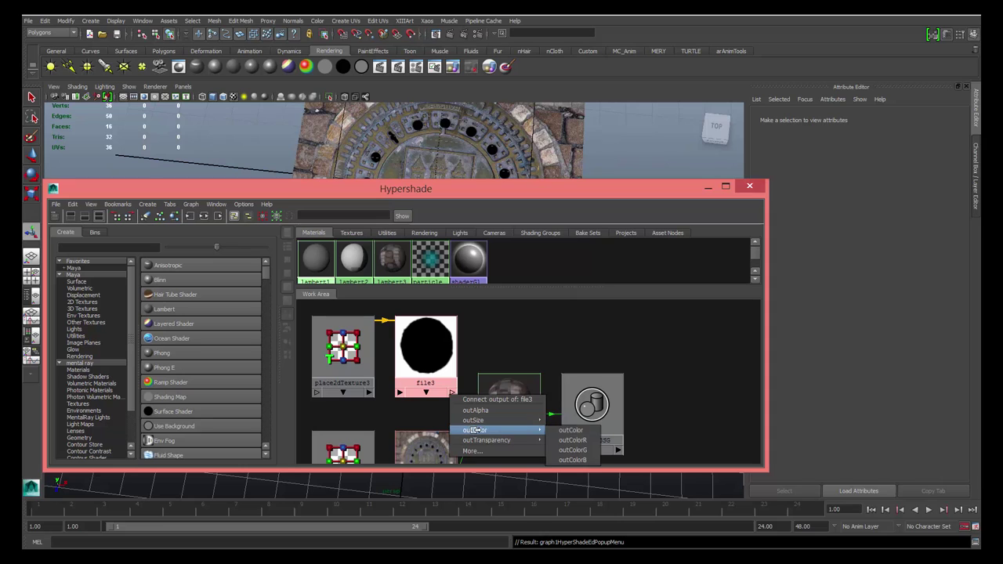
left_click(571, 431)
left_click(484, 451)
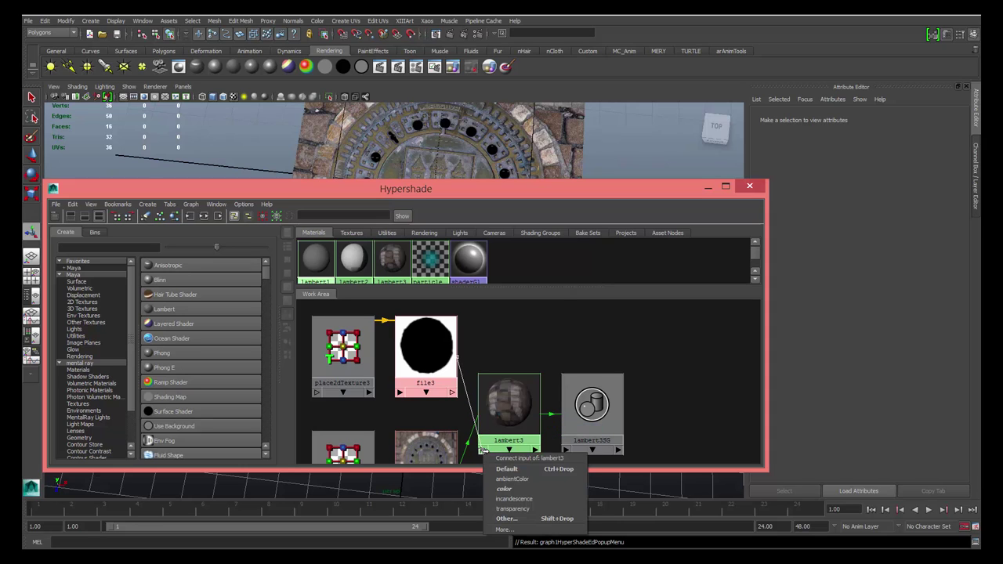
left_click(513, 509)
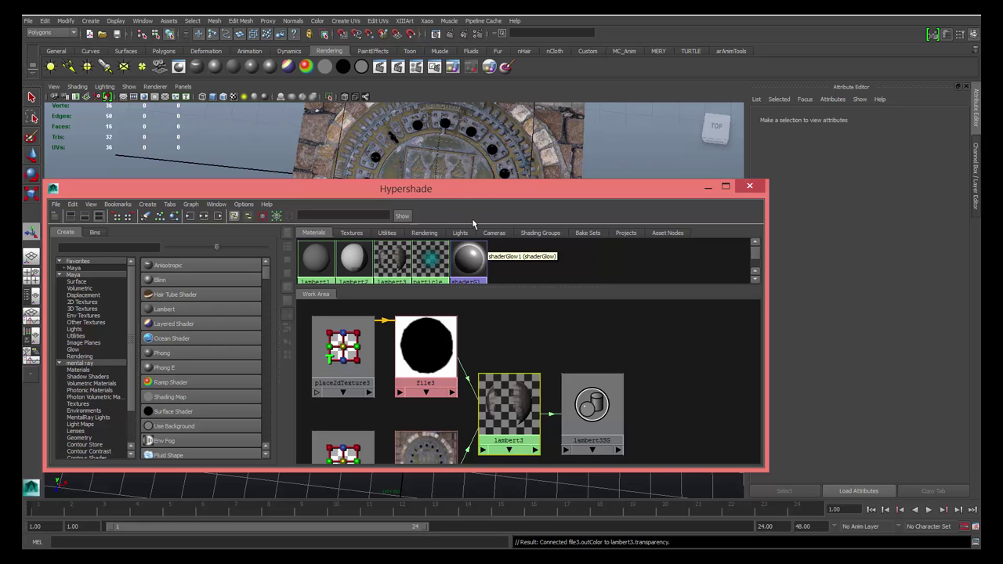
Render the perspective view of the road to check the manhole's transparency cutout, and close the render
left_click(461, 169)
left_click_drag(463, 196, 497, 293)
left_click_drag(428, 165, 443, 182, "alt")
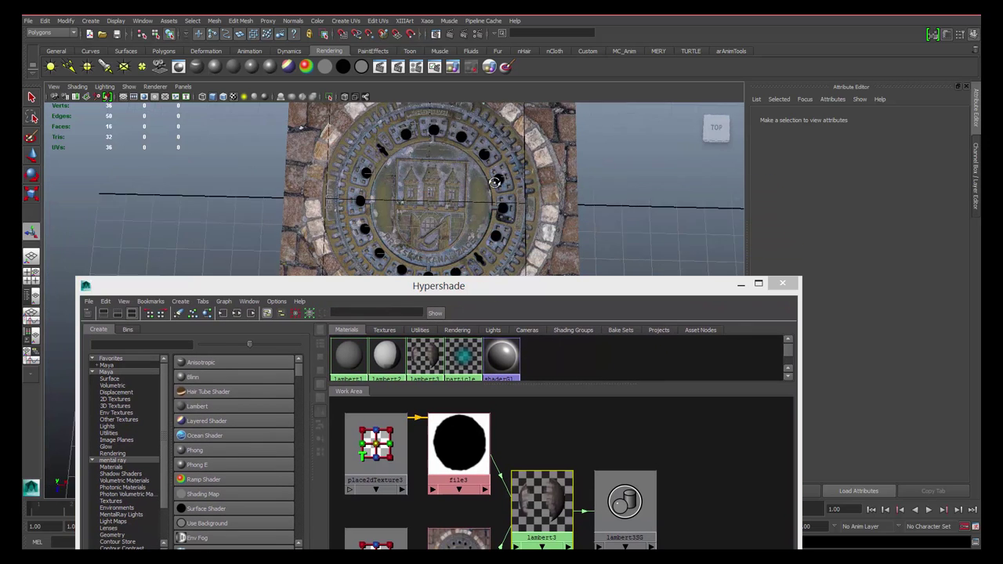
scroll(444, 184, "down", 4)
scroll(434, 191, "up", 1)
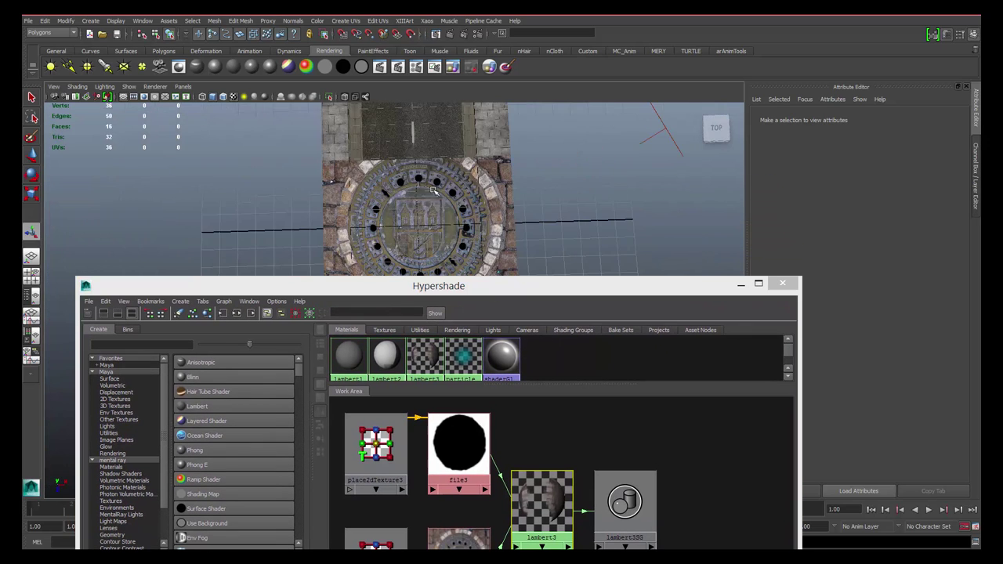
left_click(380, 67)
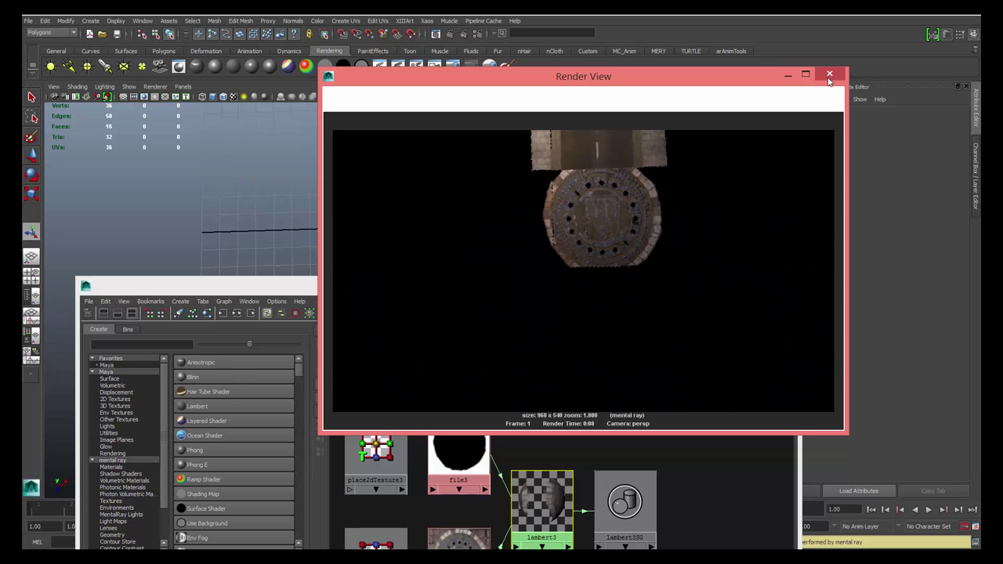
left_click(830, 74)
Link both lambert3 textures, file2 (color) and file3 (transparency), to the map2 UV set of roadShape1 using texture-centric UV linking
left_click(145, 21)
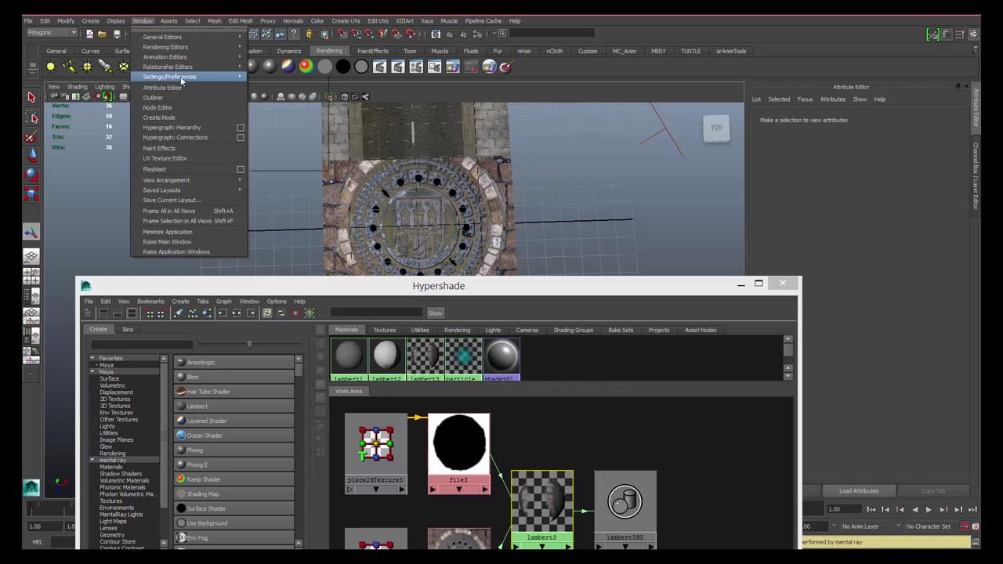
mouse_move(185, 70)
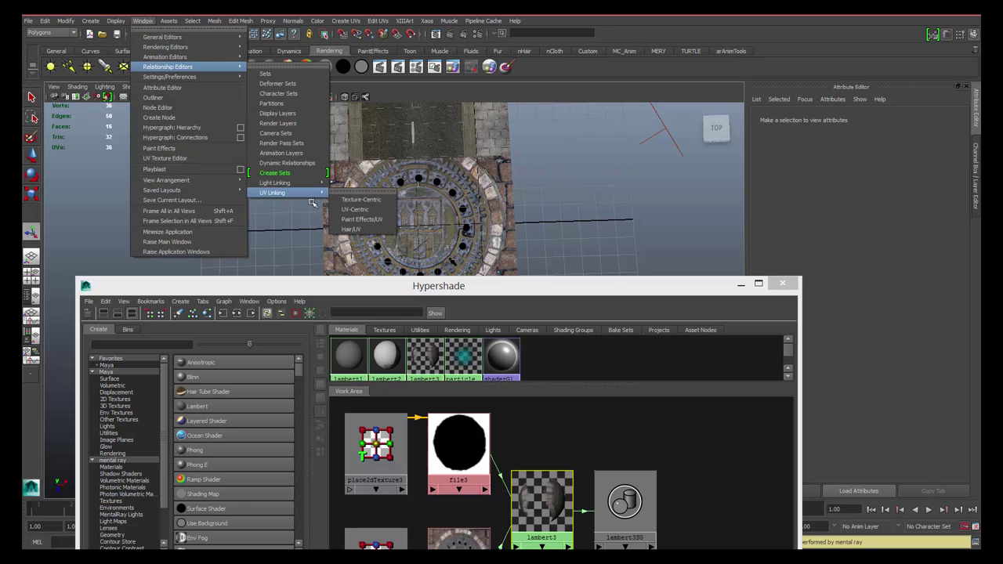
left_click(375, 201)
left_click(373, 202)
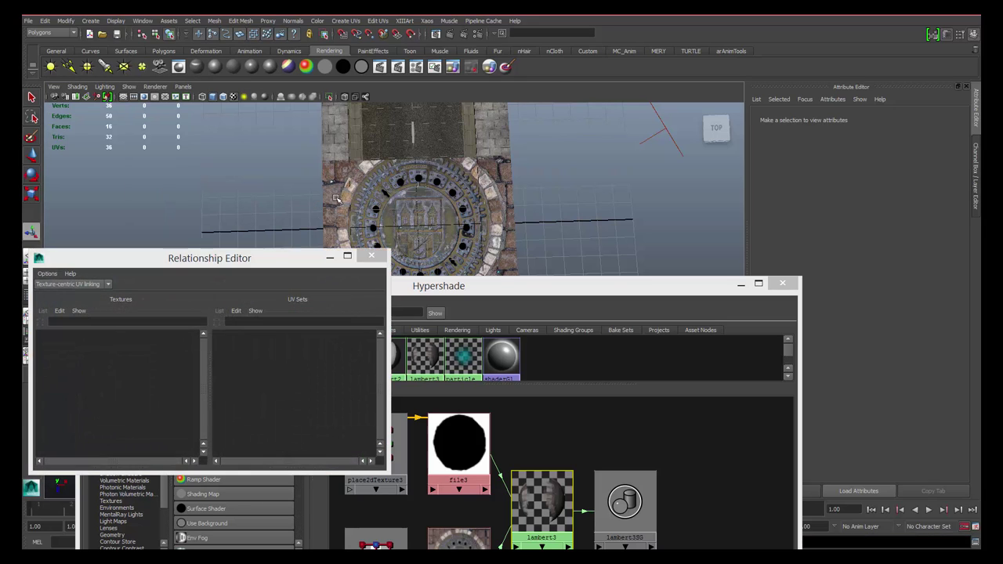
left_click(125, 360)
left_click(123, 358)
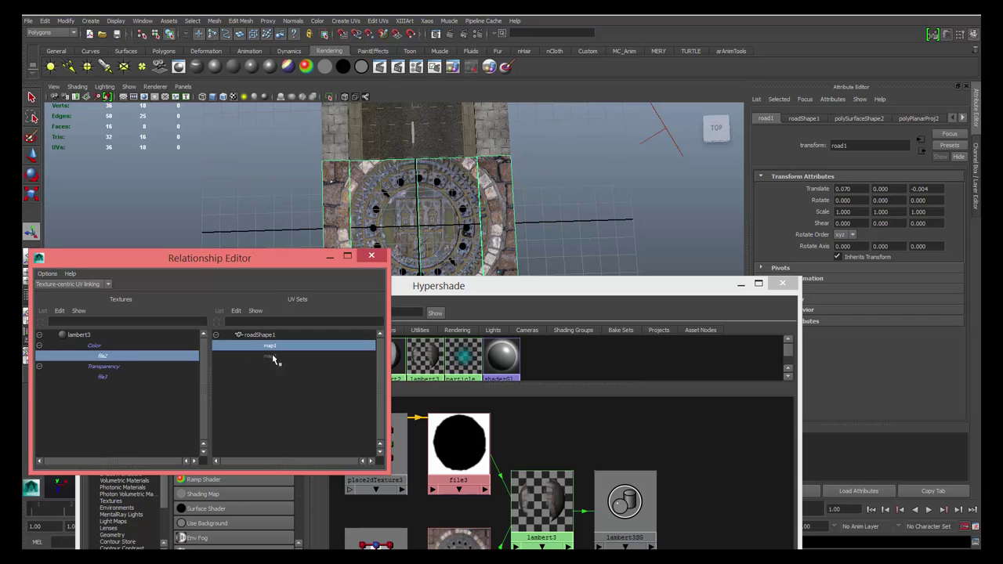
left_click(272, 357)
left_click(110, 378)
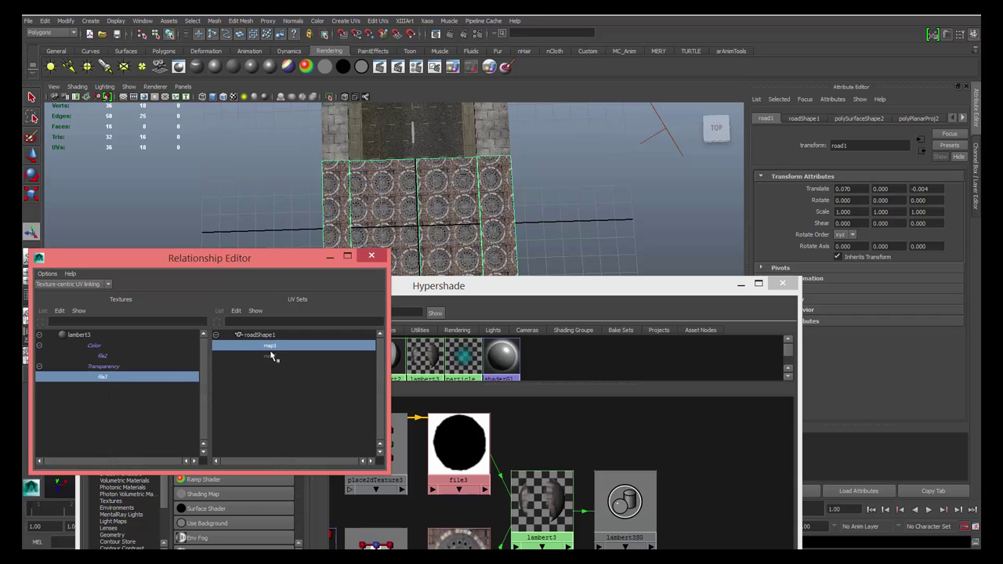
left_click(272, 356)
Render the road to check the manhole texture, and link file3 back to the map1 UV set
left_click(437, 34)
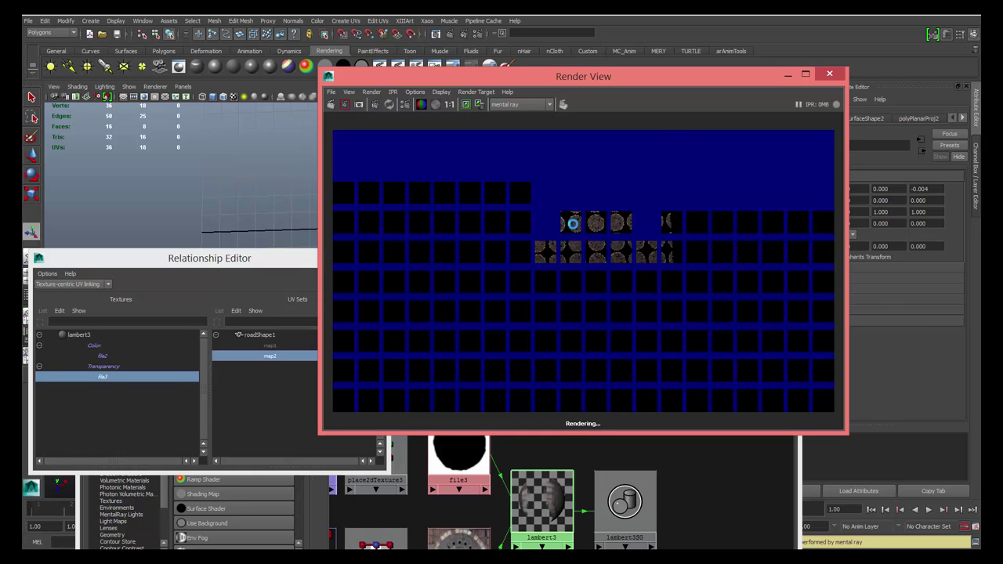
left_click(268, 345)
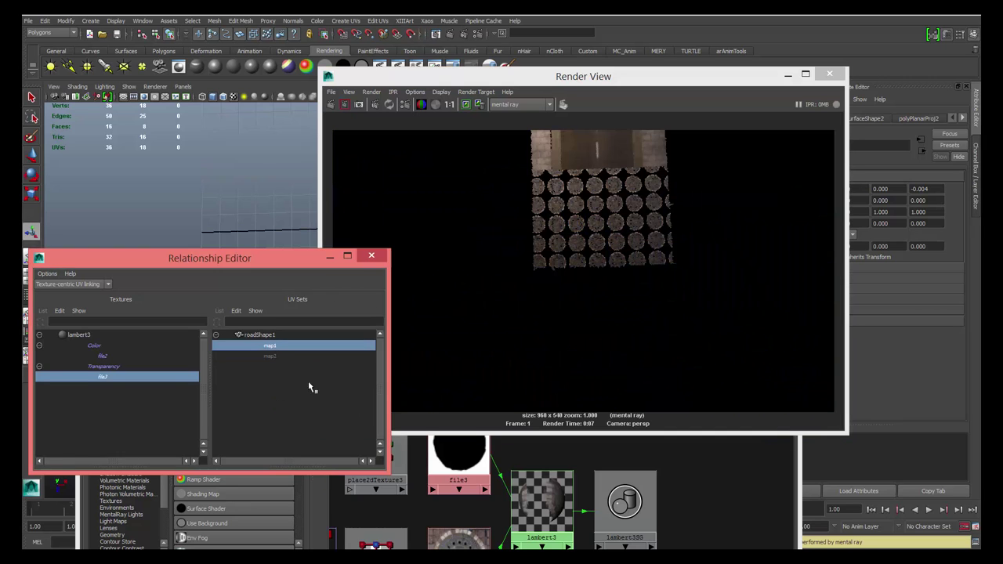
left_click(372, 255)
Graph the input and output connections of lambert3 in the Hypershade work area
left_click_drag(264, 287, 203, 171)
middle_click_drag(371, 409, 429, 410, "alt")
left_click(348, 243)
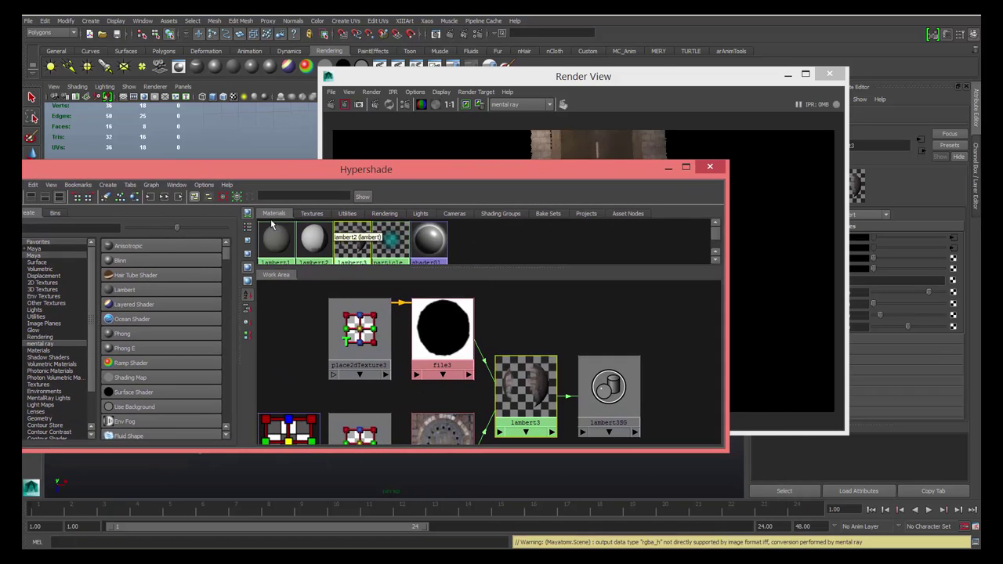
left_click(164, 196)
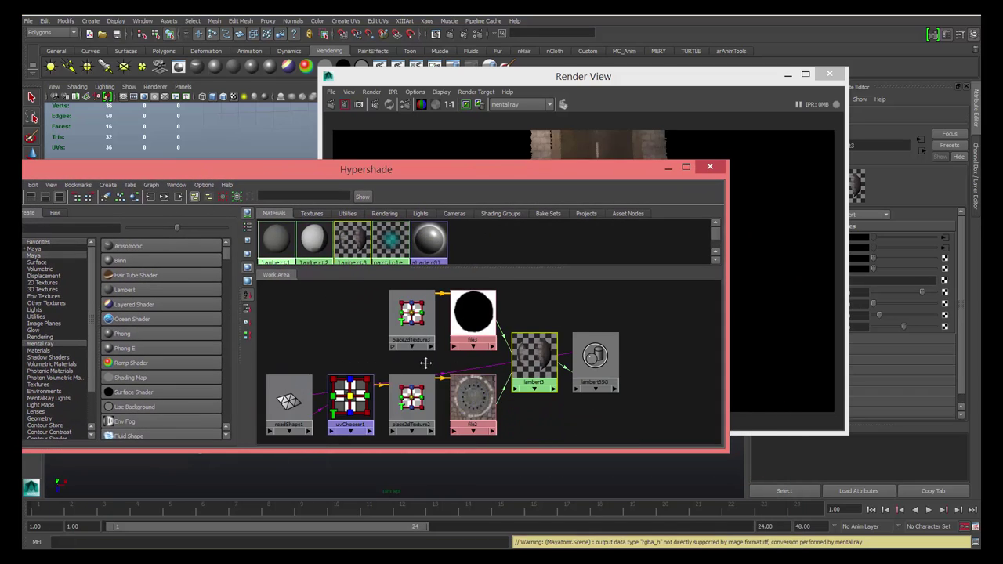
middle_click_drag(425, 363, 444, 367, "alt")
Move uvChooser1 above roadShape1 and place2dTexture3 away from file3, and close the render to show file3's attributes
left_click_drag(368, 395, 338, 337)
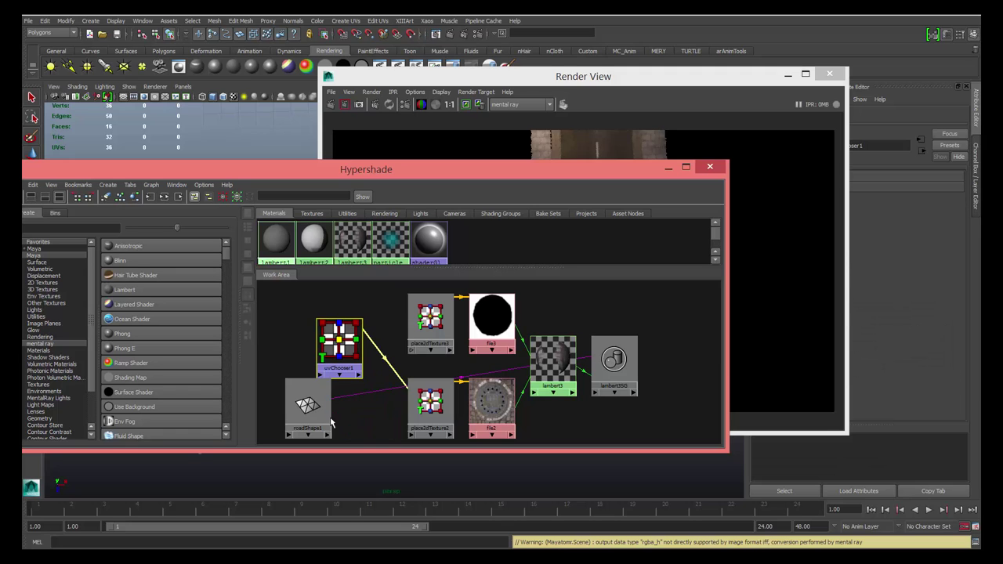
left_click_drag(431, 317, 418, 314)
left_click(495, 337)
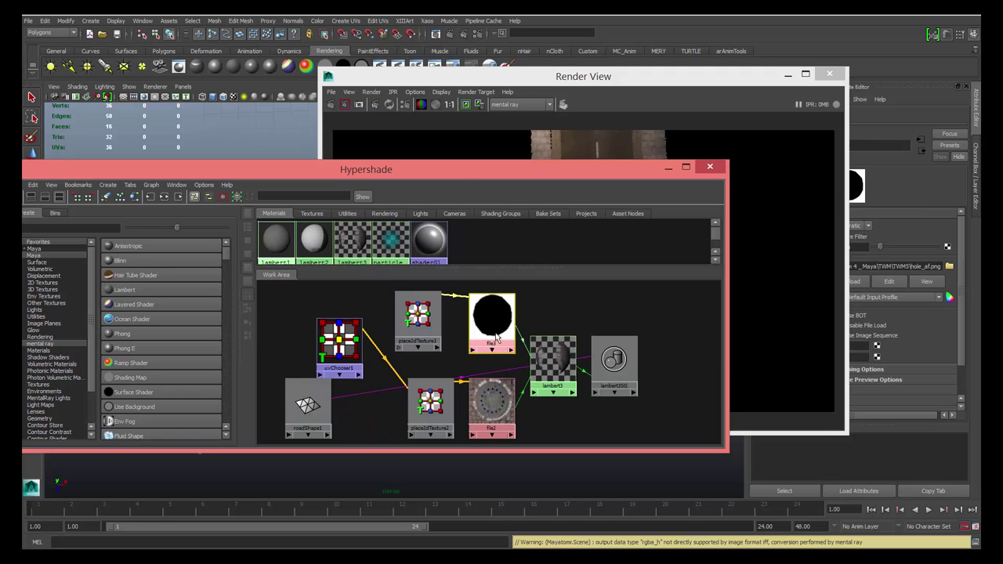
left_click_drag(456, 173, 338, 199)
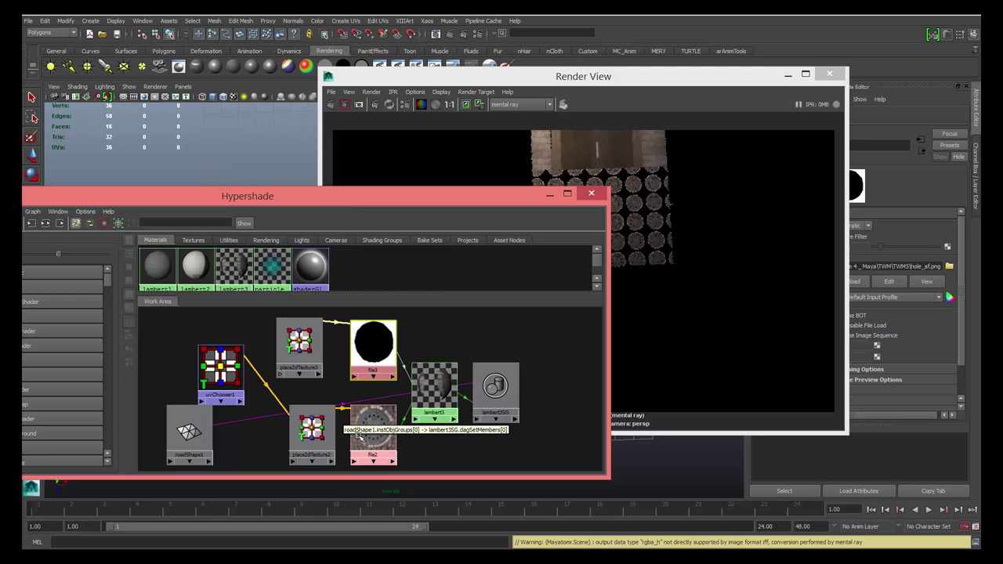
left_click(829, 74)
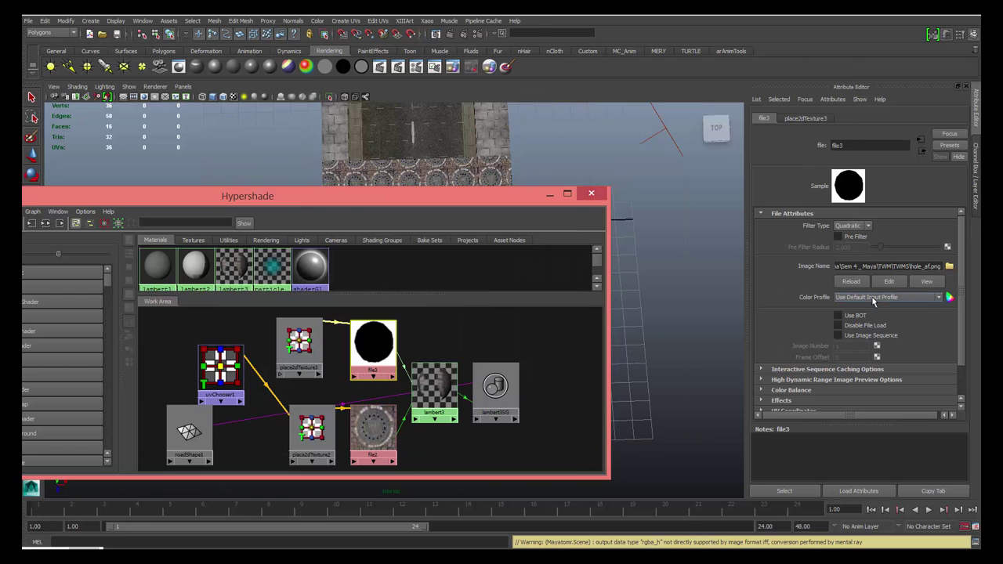
Turn off Wrap U and Wrap V on both place2dTexture2 and place2dTexture3
left_click(313, 429)
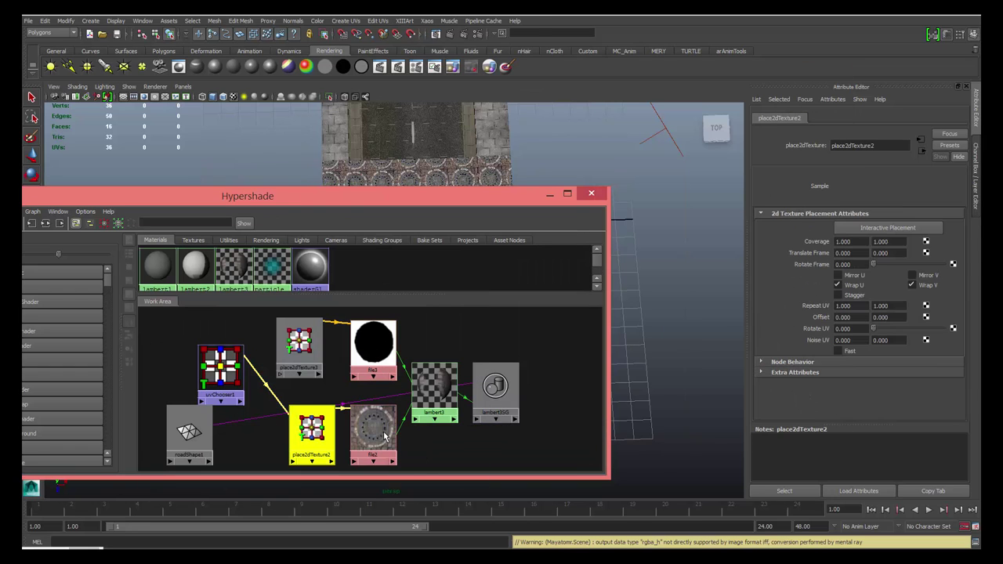
left_click(837, 284)
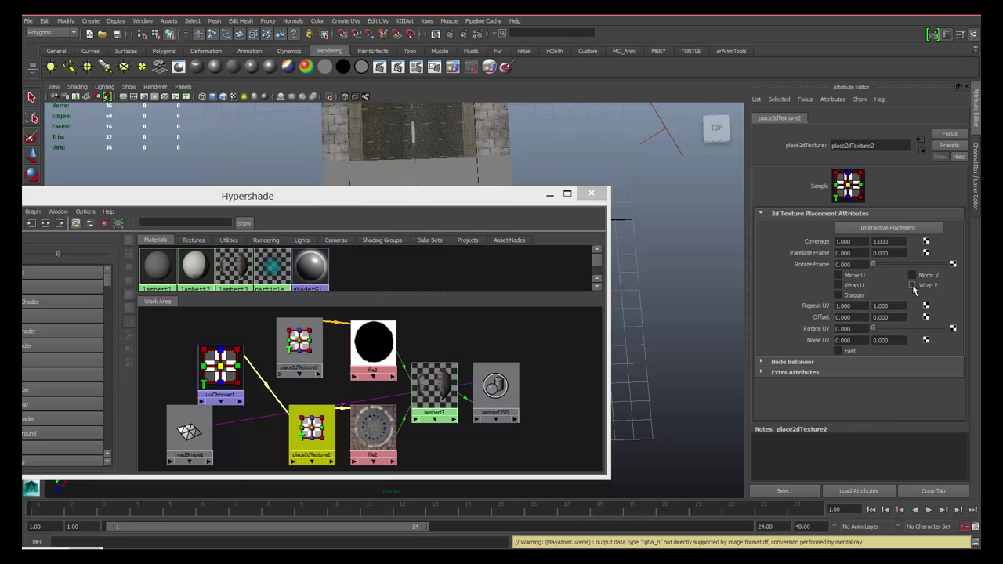
left_click(312, 348)
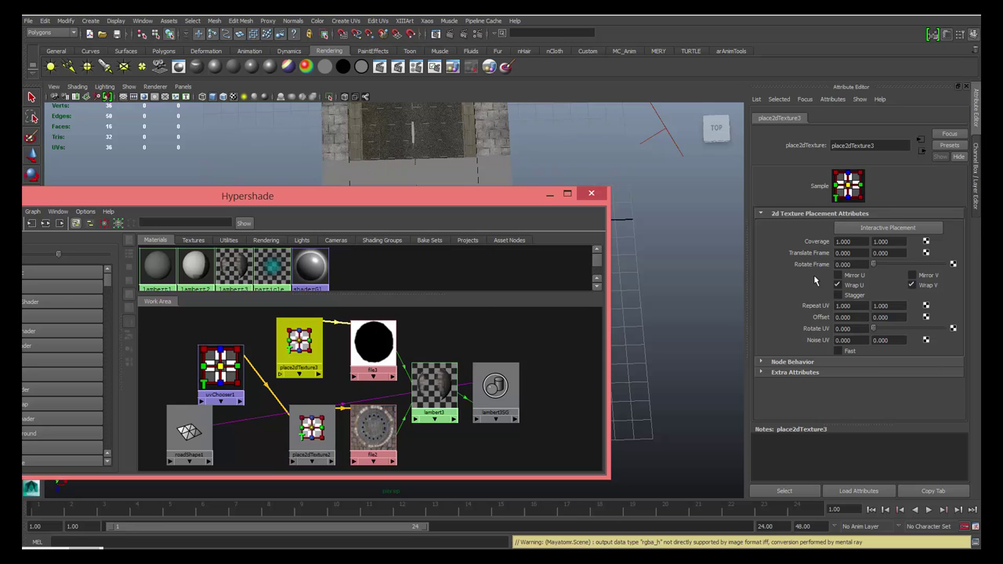
left_click(837, 285)
left_click(913, 284)
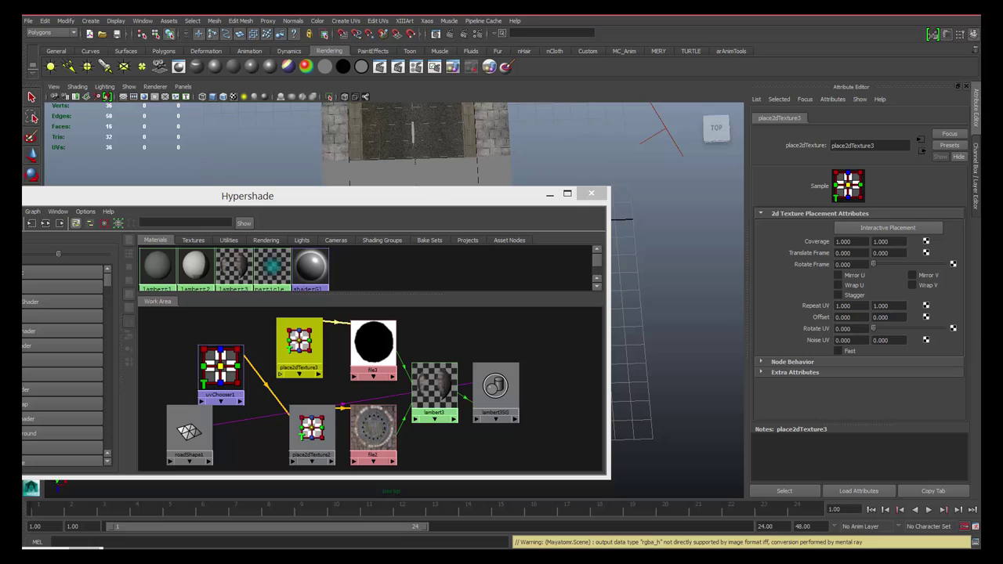
Link the transparency texture file3 to roadShape1's map2 UV set with texture-centric UV linking, and close the Relationship Editor
left_click(120, 21)
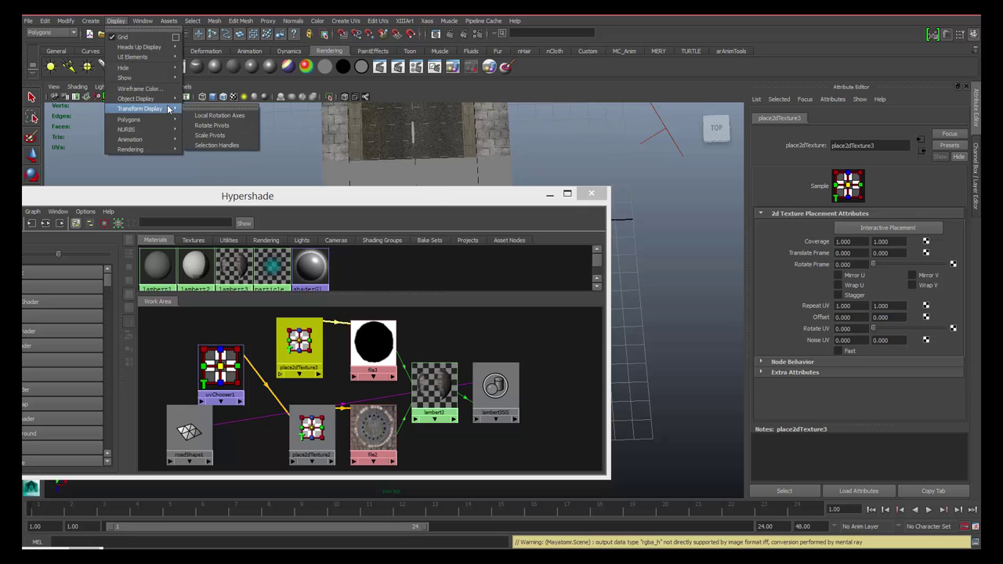
mouse_move(145, 22)
mouse_move(224, 68)
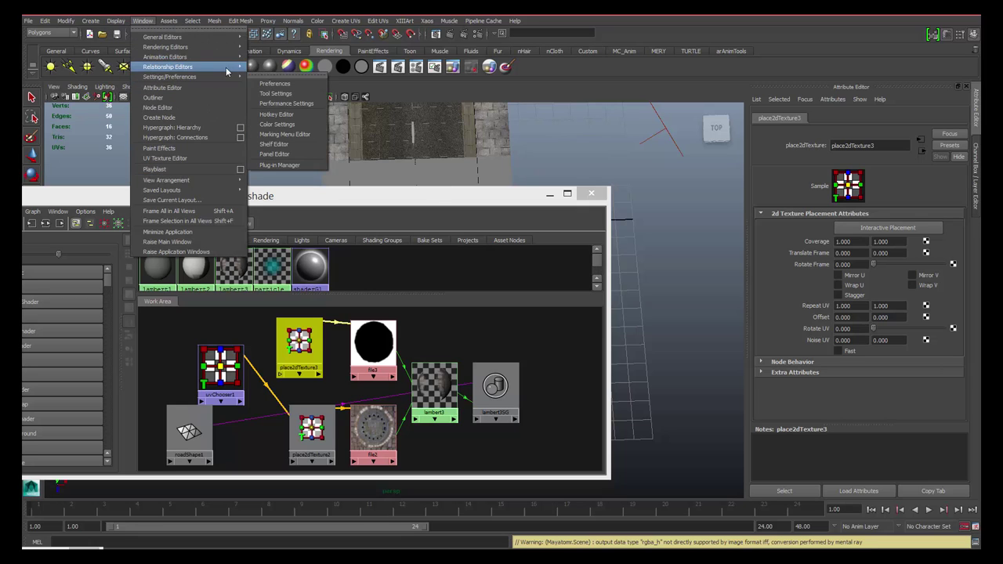
mouse_move(309, 193)
left_click(357, 202)
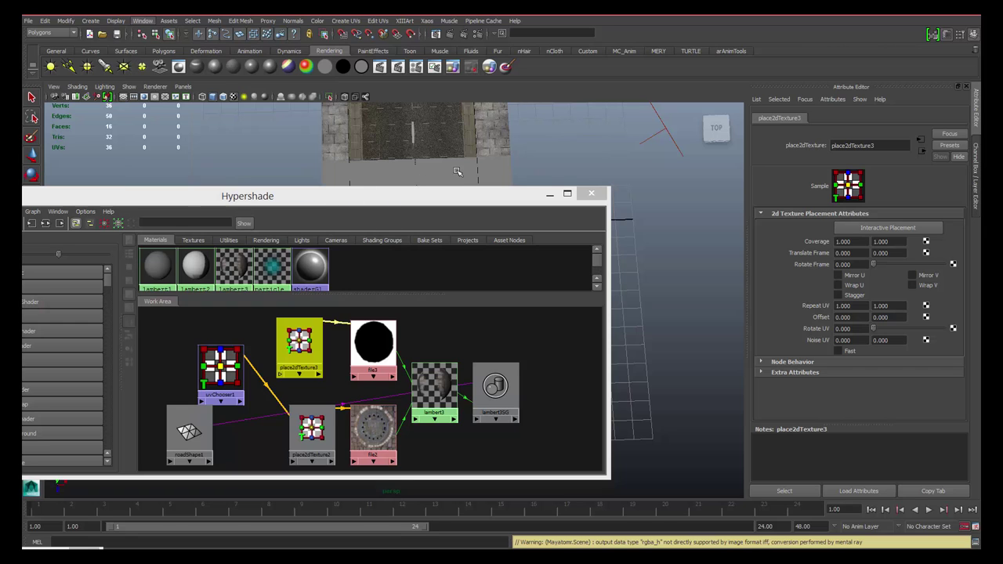
left_click(103, 357)
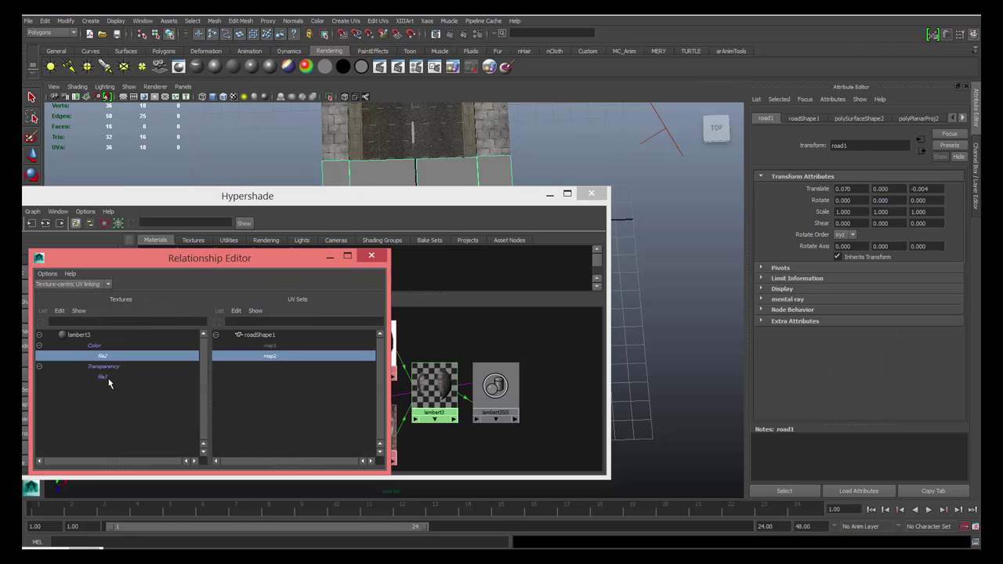
left_click(108, 379)
left_click(267, 357)
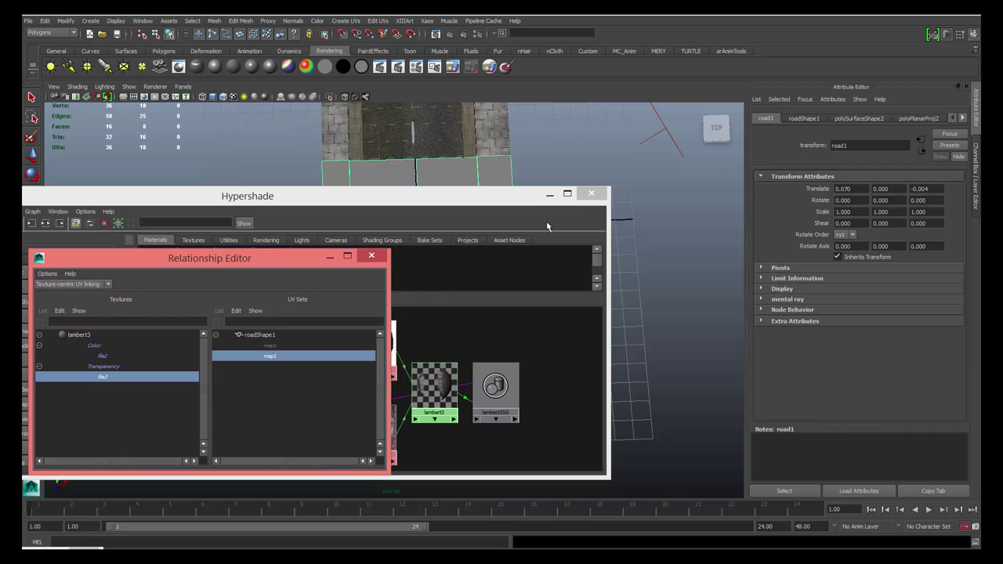
left_click(372, 255)
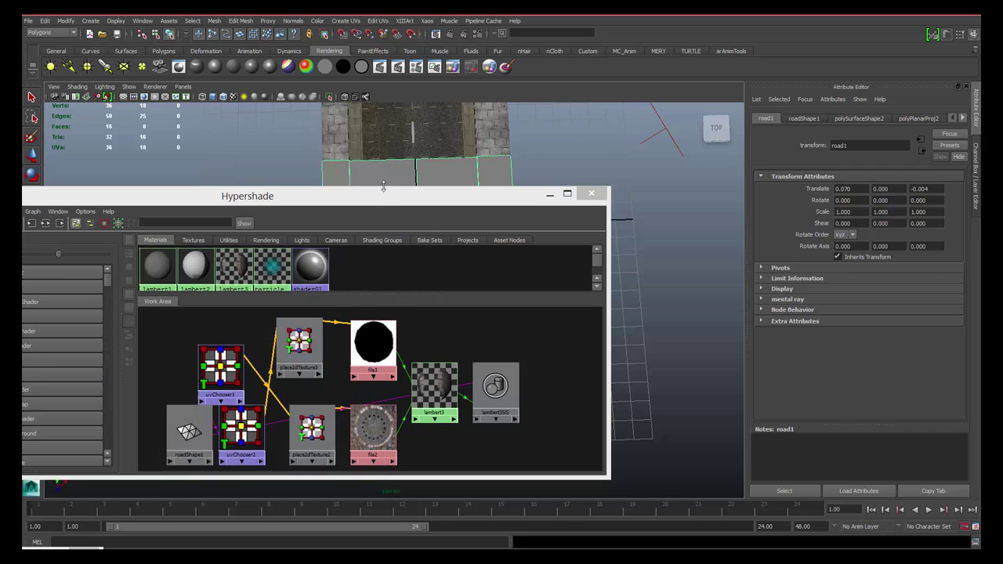
Render the perspective view again to check the single manhole on the road, and put the render away
left_click(437, 33)
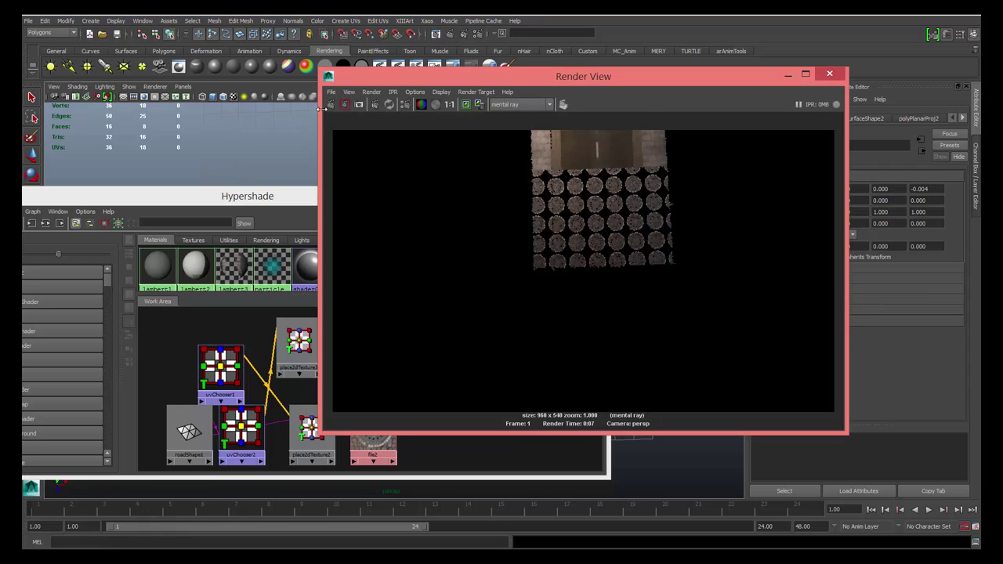
left_click(330, 105)
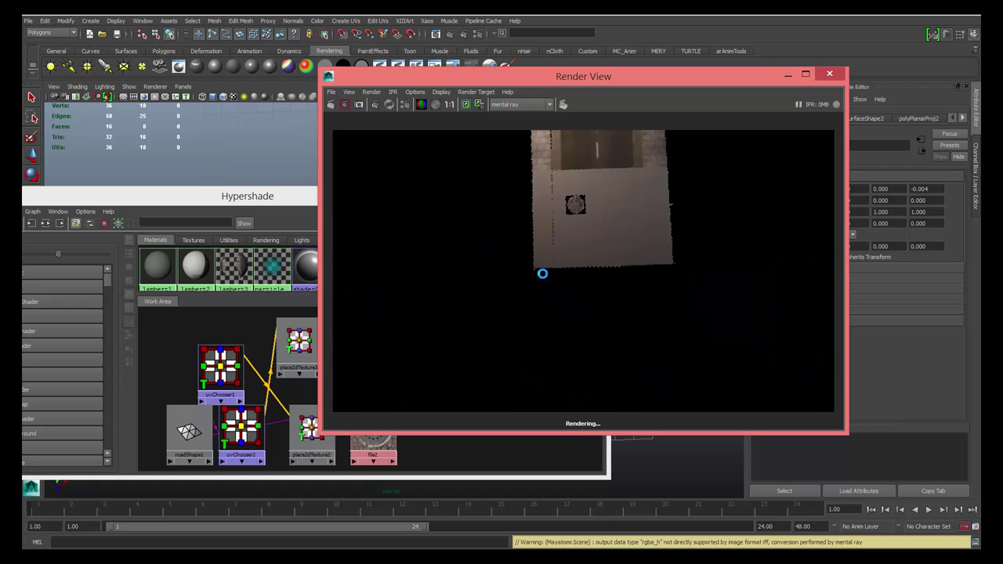
left_click(783, 73)
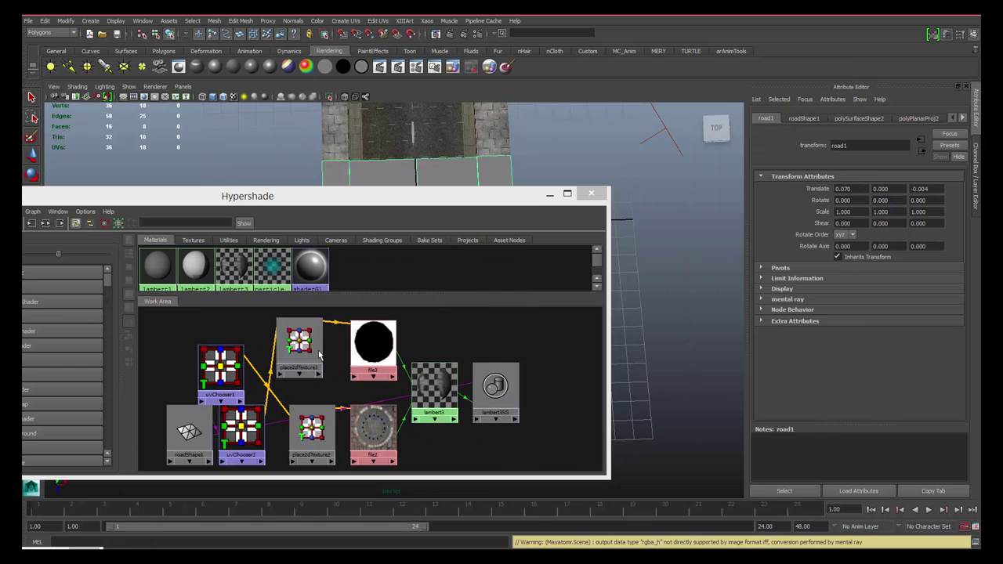
Set the Default Color in file3's Color Balance to white
left_click(379, 347)
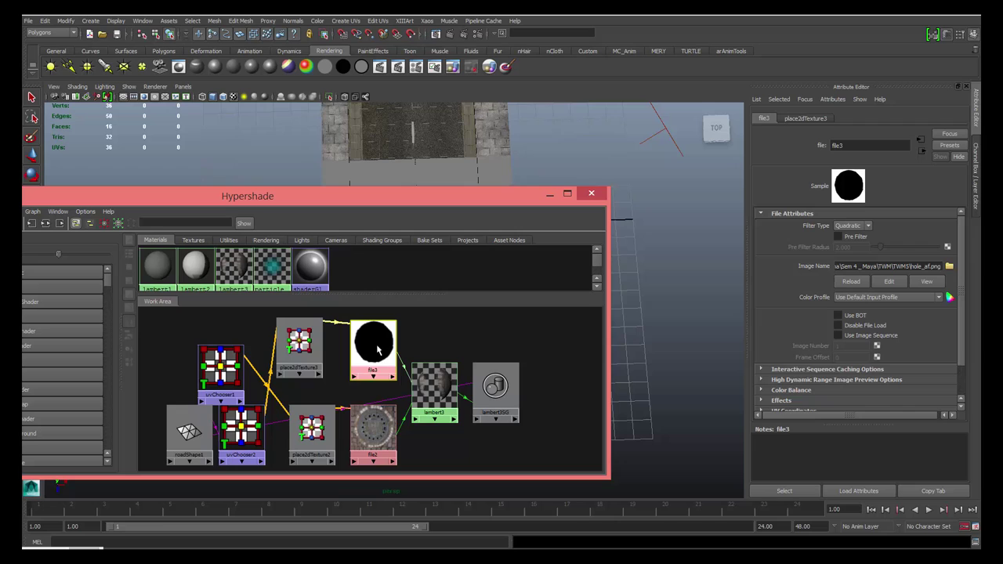
left_click(801, 390)
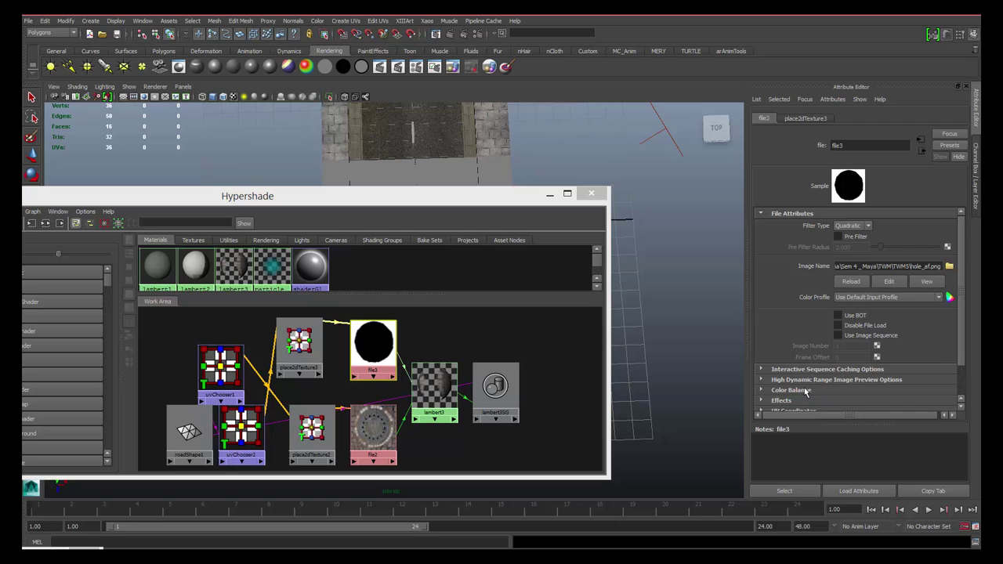
scroll(935, 396, "down", 3)
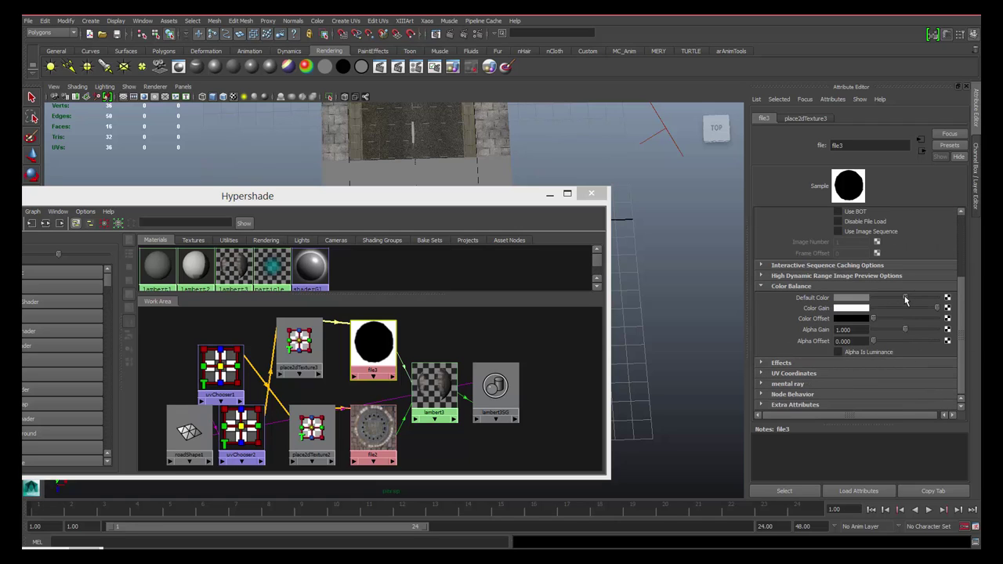
left_click_drag(905, 301, 937, 299)
scroll(349, 145, "up", 1)
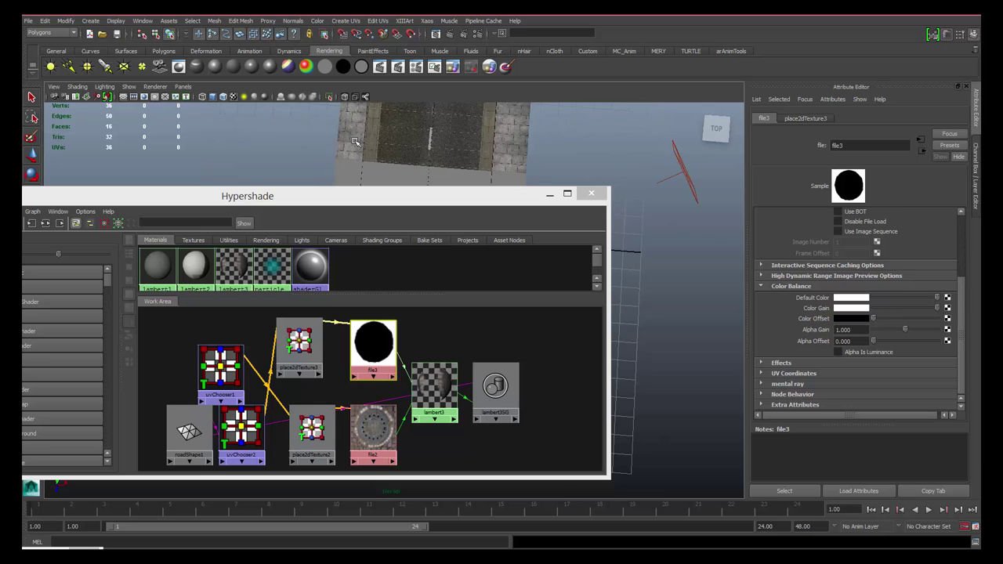
Render only a region over the lower part of the manhole section, and put the render away
left_click(436, 32)
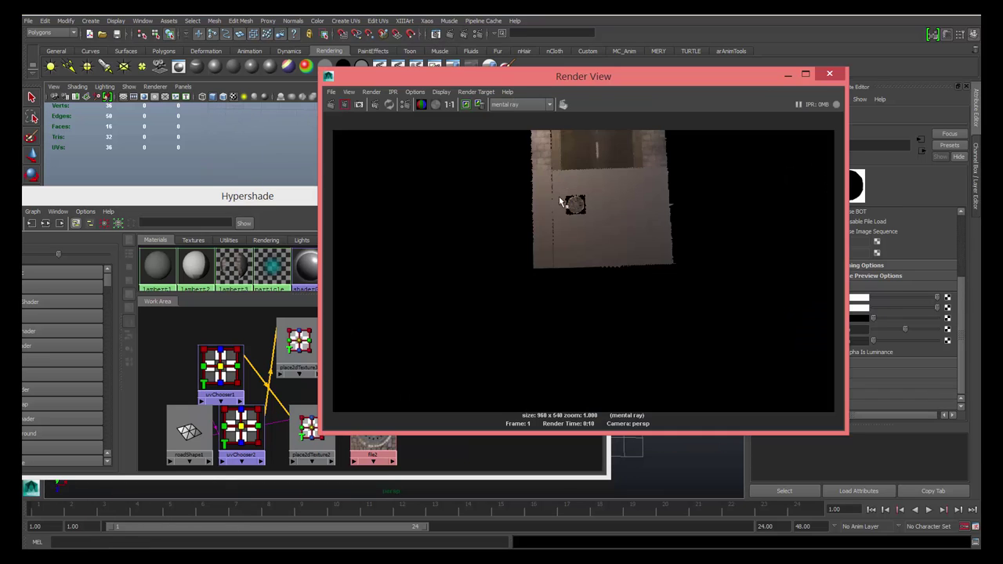
left_click_drag(501, 210, 626, 289)
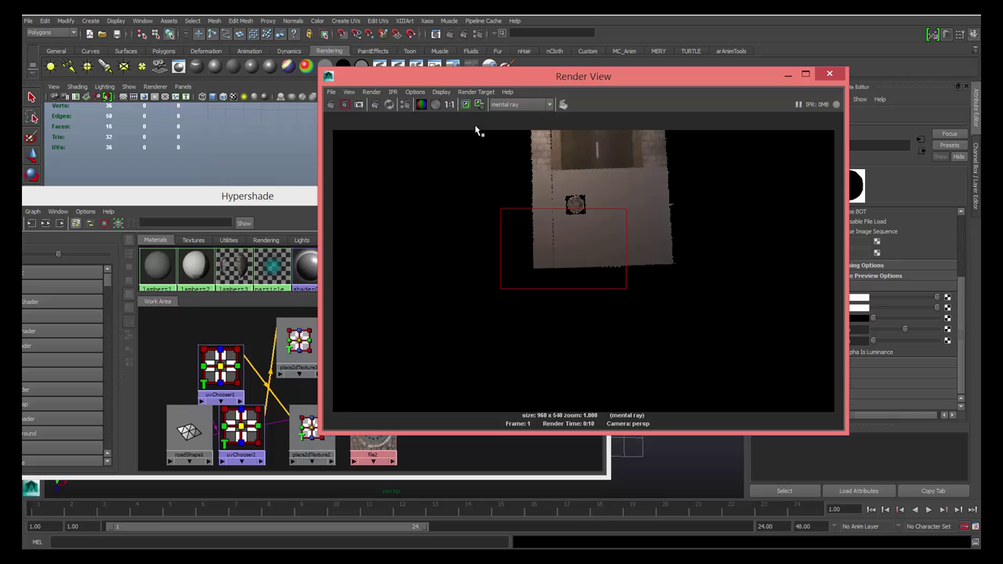
left_click(345, 105)
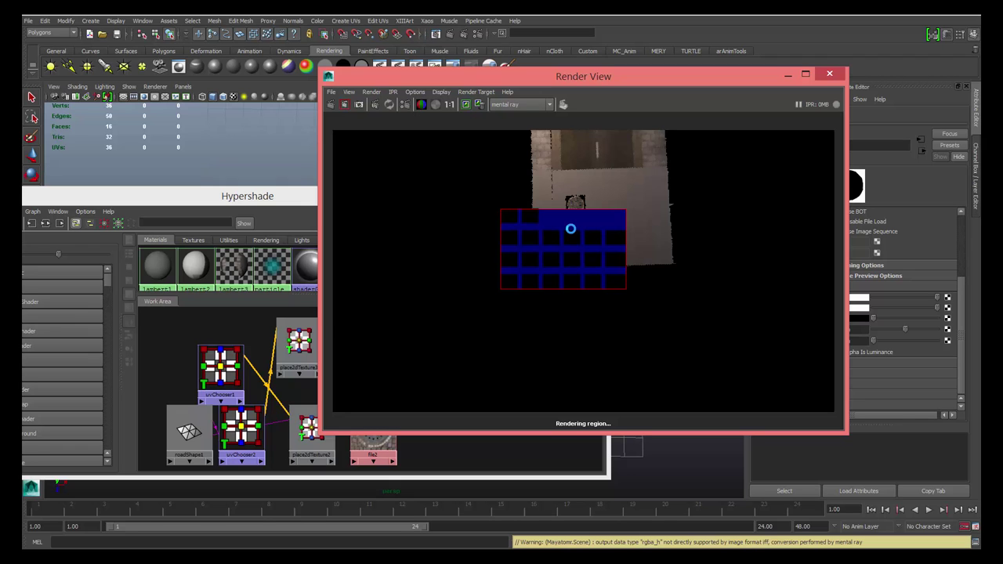
left_click(784, 75)
Create a Layered Shader in the Hypershade, and rename the lambert2 material as road
left_click_drag(223, 197, 309, 171)
left_click(100, 307)
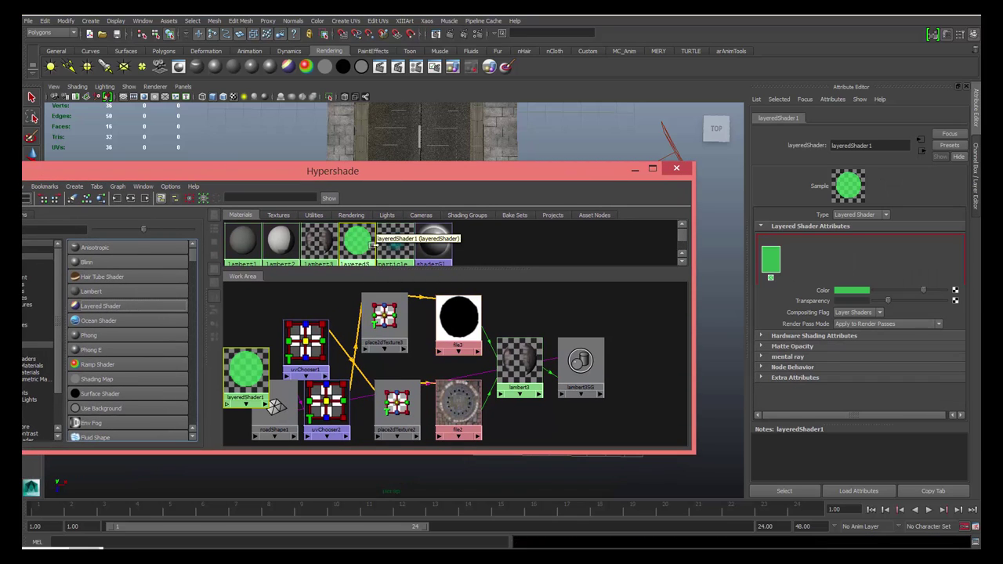
left_click(281, 244)
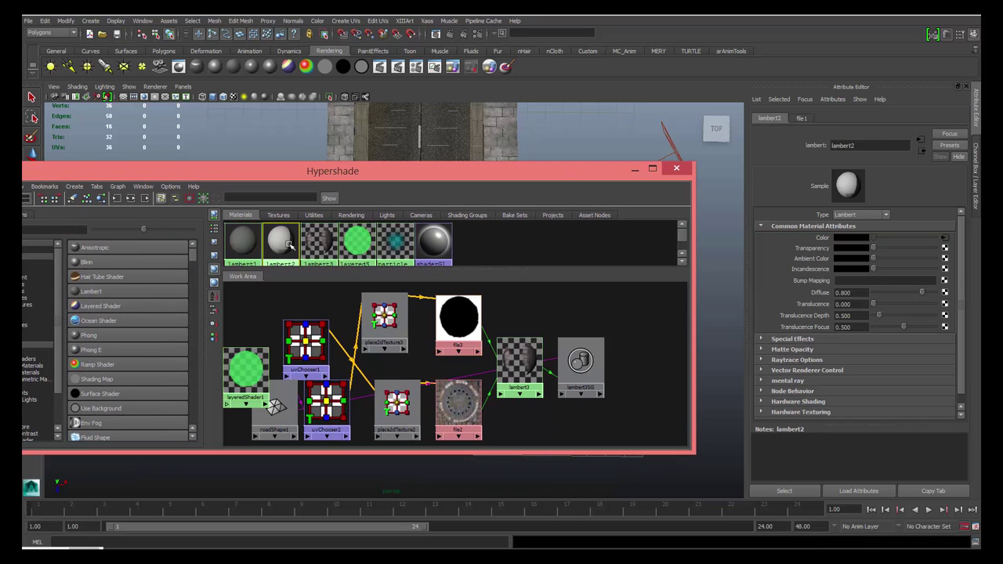
left_click(855, 148)
double_click(855, 148)
type("r")
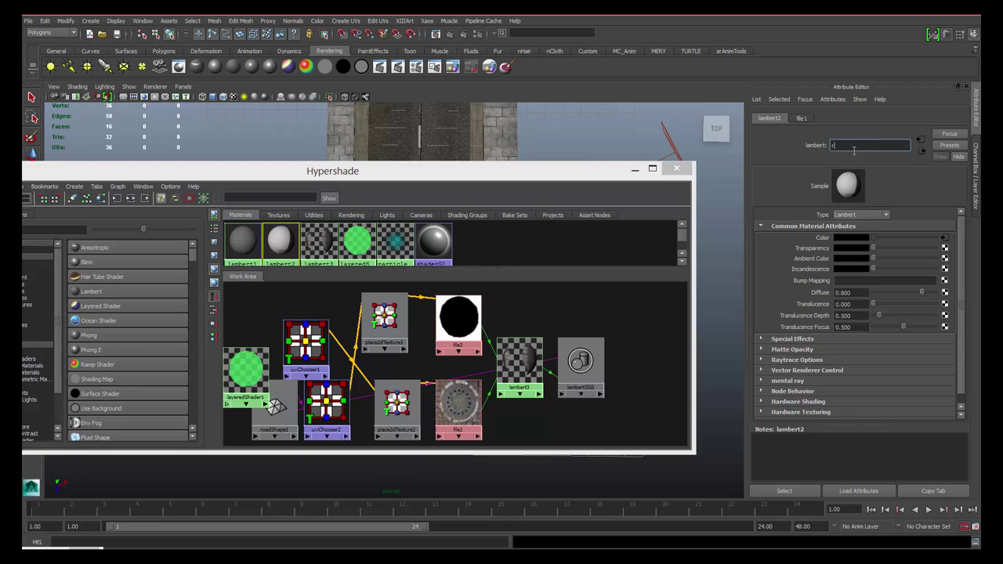
type("road")
key("Return")
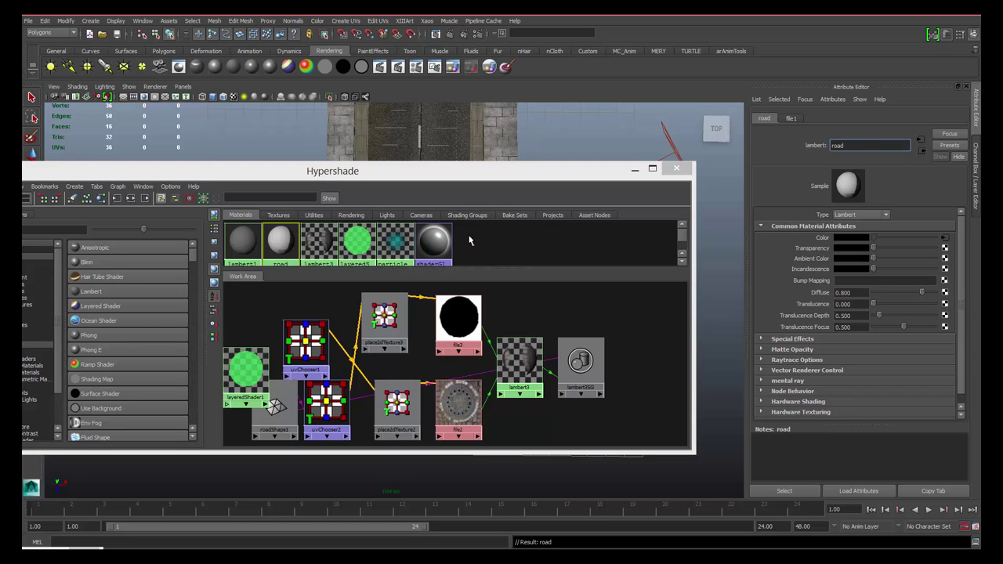
Add road and lambert3 as layers of layeredShader1, delete its default green layer, and put lambert3 ahead of road
left_click(362, 251)
middle_click_drag(280, 246, 880, 255)
middle_click_drag(319, 245, 821, 265)
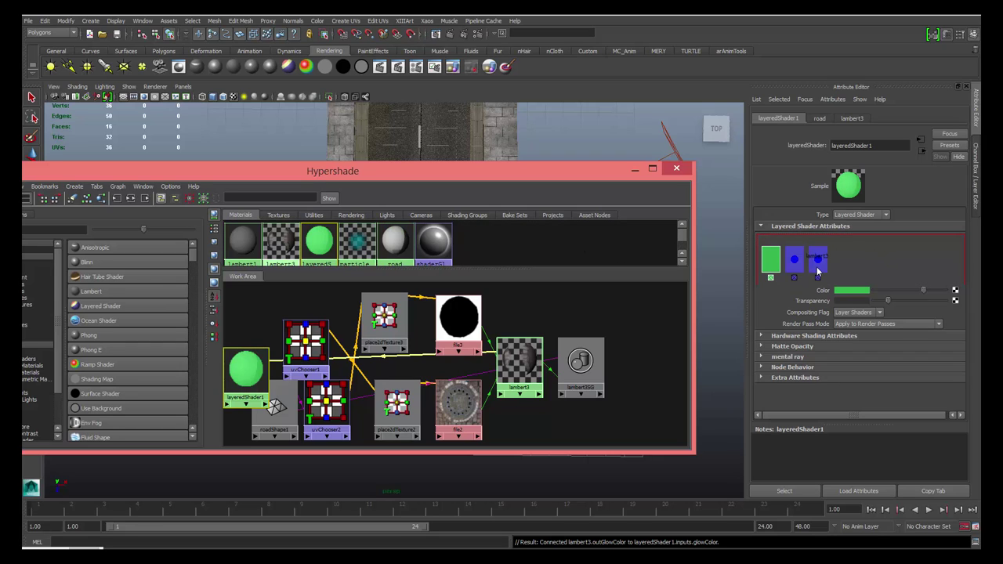
left_click(771, 278)
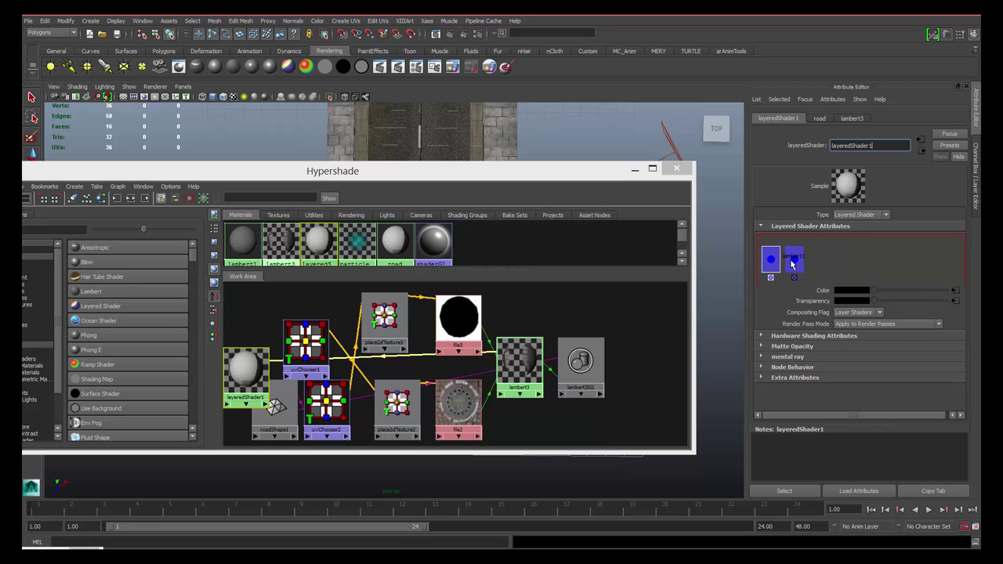
left_click(793, 264)
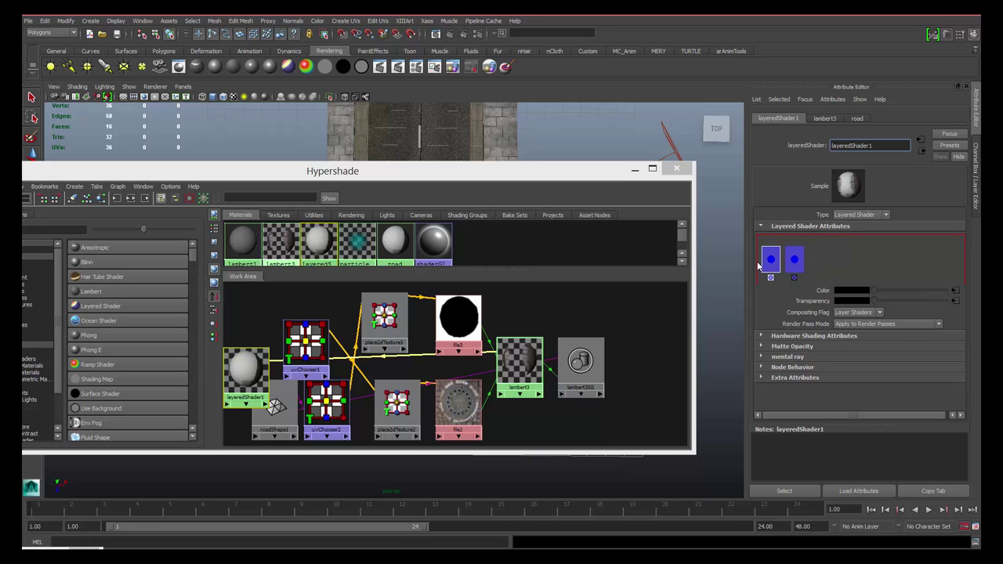
Assign layeredShader1 to the road section that carries the manhole
left_click(378, 177)
left_click_drag(377, 174, 420, 265)
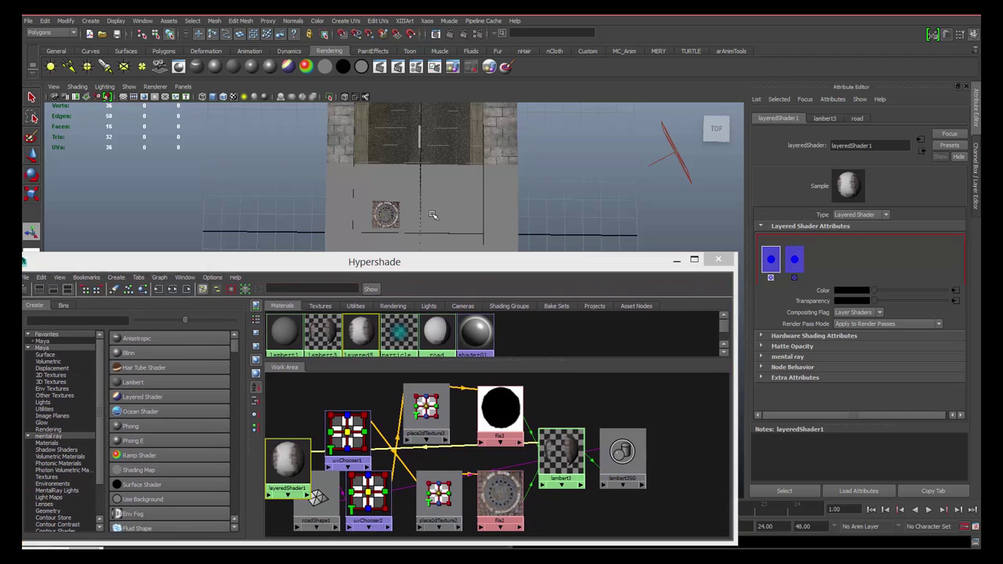
right_click(400, 333)
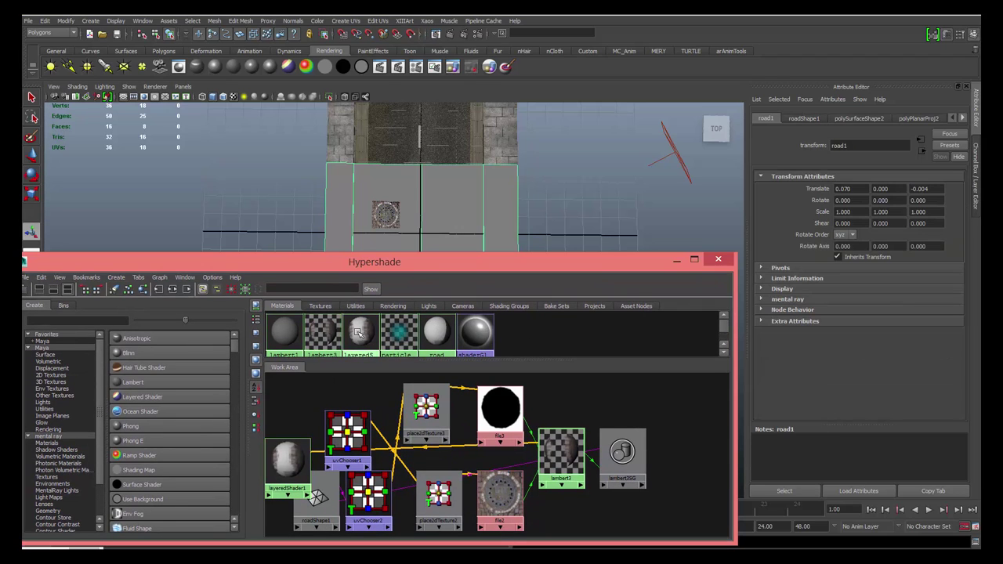
right_click(358, 332)
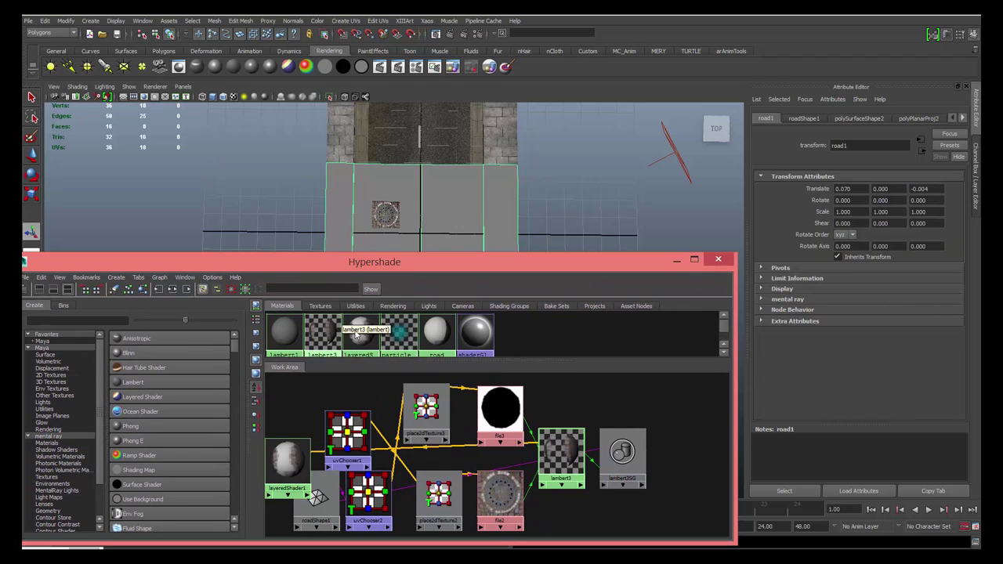
right_click(358, 332)
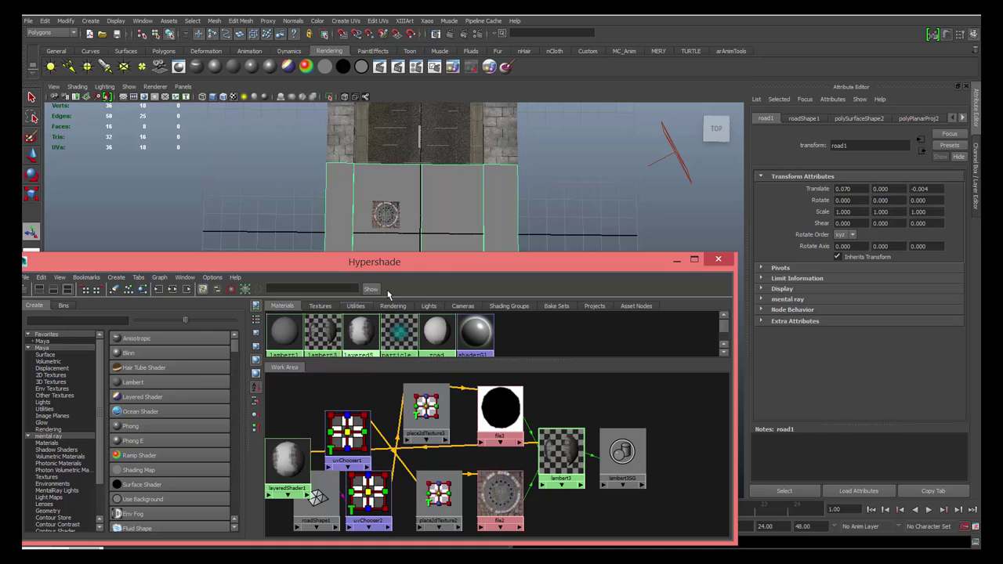
Render the marked region again to check the layered material, and put the render away
left_click(437, 37)
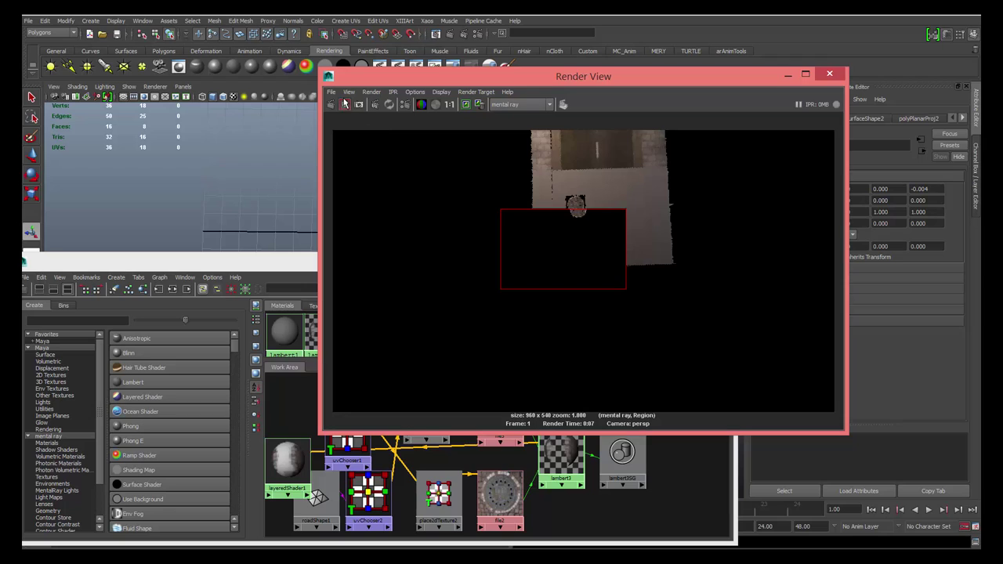
left_click(346, 104)
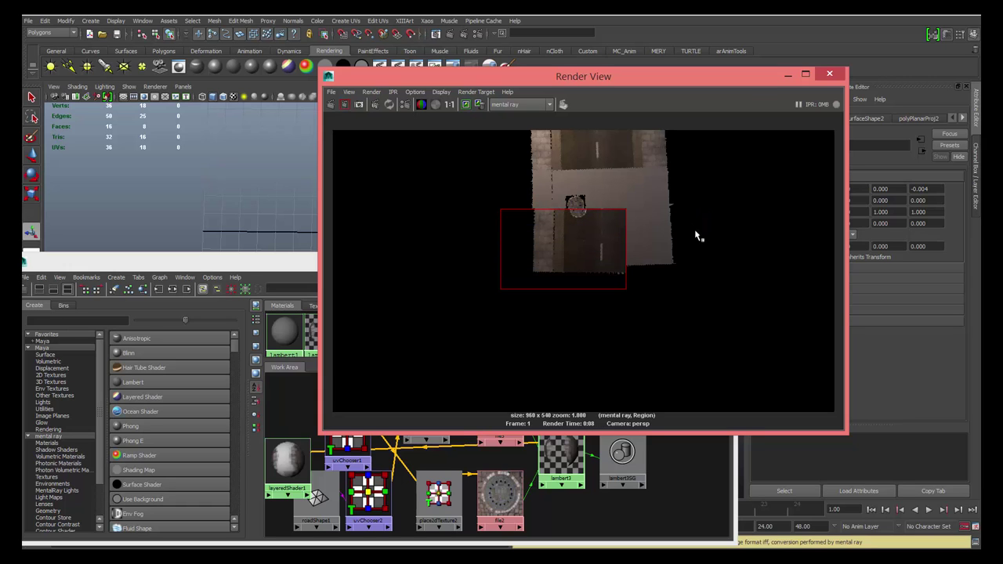
left_click(785, 75)
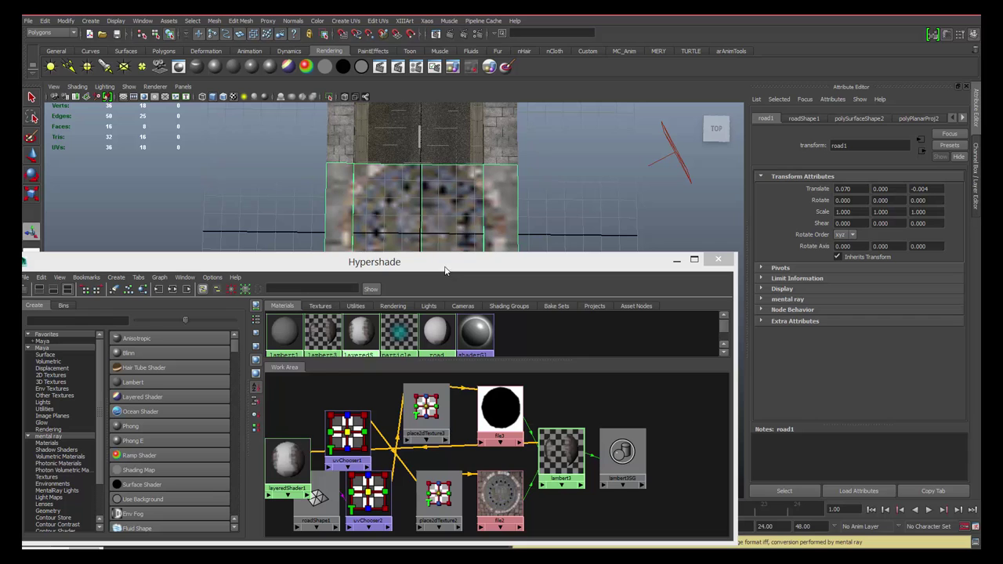
Bring the render window back and render the whole perspective view with the layered material
left_click_drag(444, 270, 461, 280)
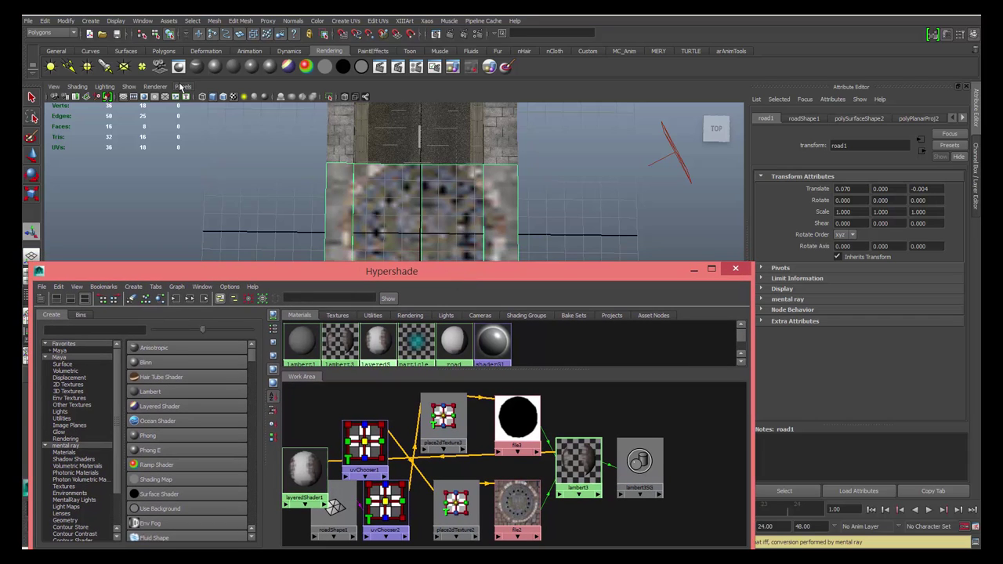
left_click(276, 213)
left_click(59, 551)
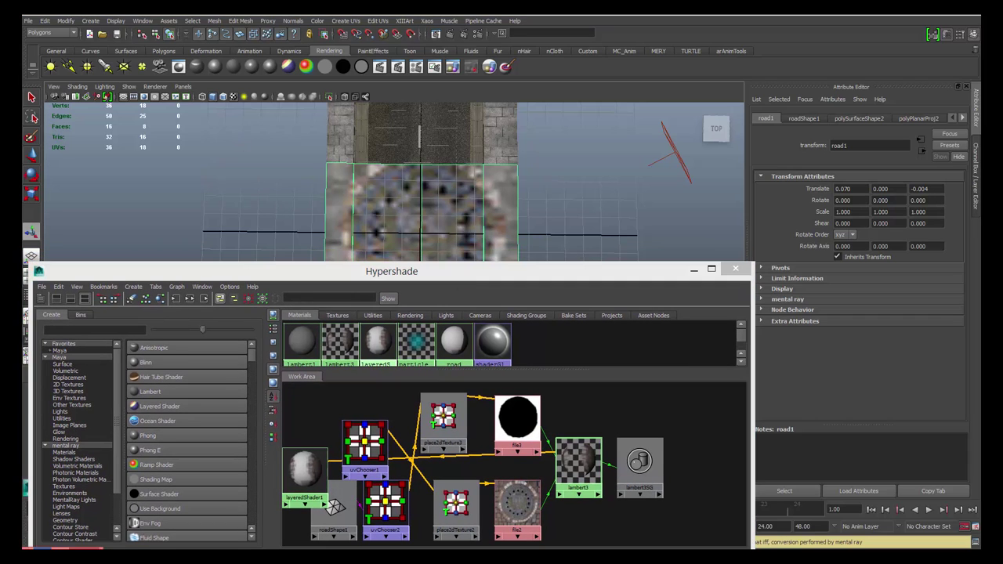
left_click(413, 92)
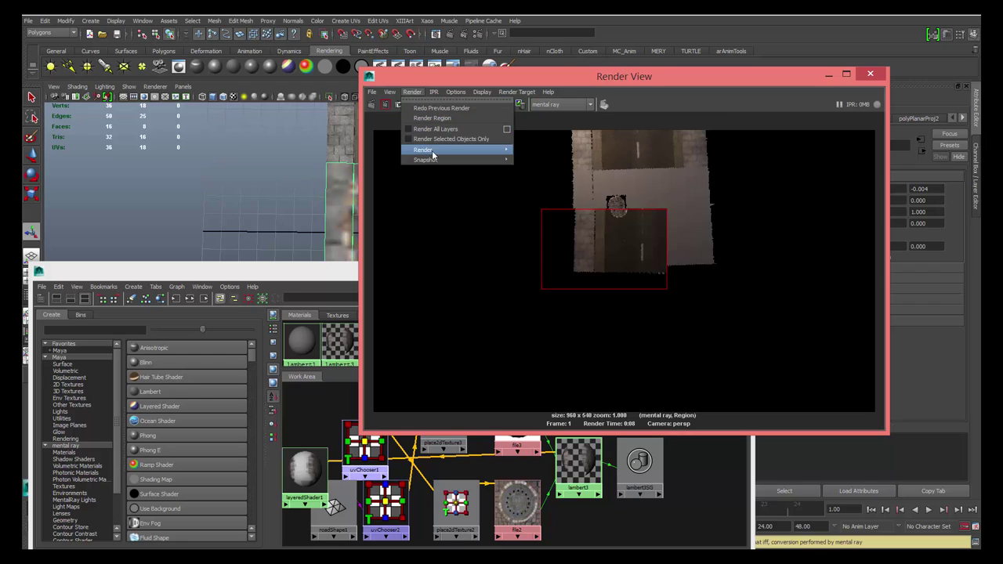
mouse_move(450, 148)
left_click(531, 168)
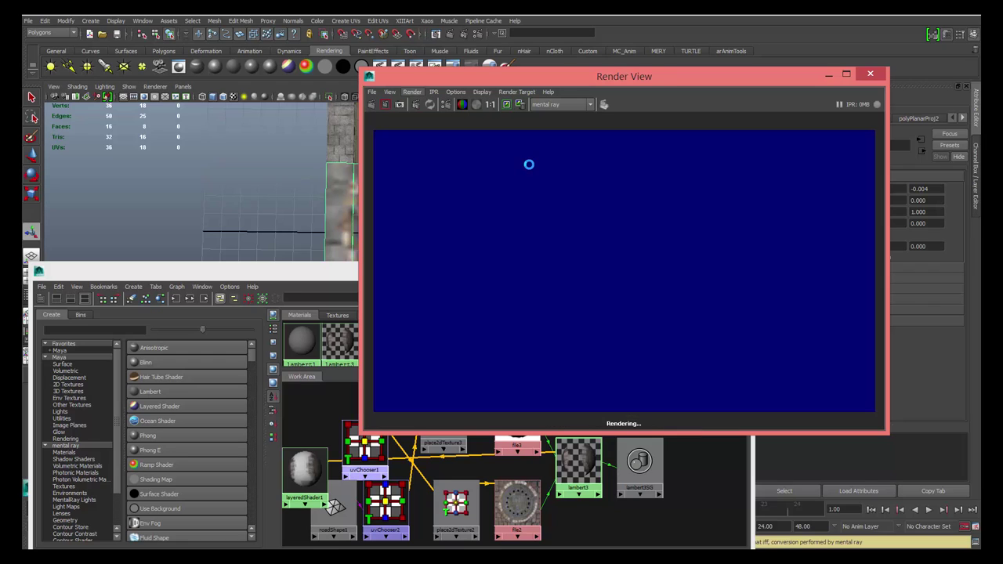